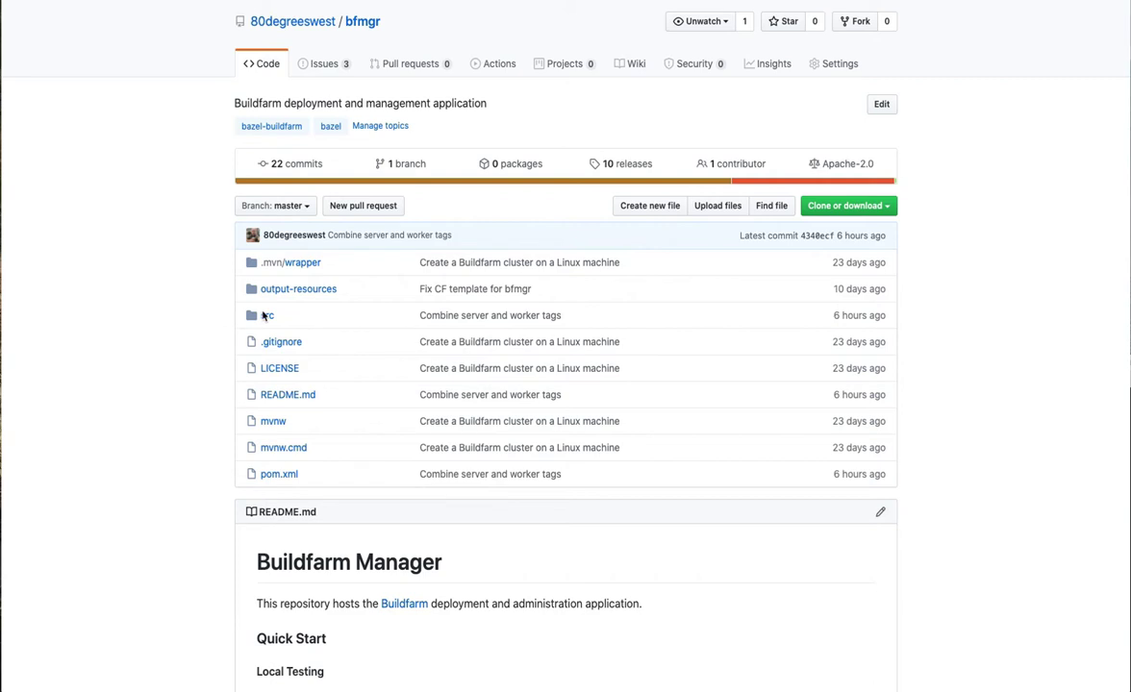
Step: Open bfmgr-aws.json in the repository's src/main/resources folder and copy its entire contents
left_click(268, 318)
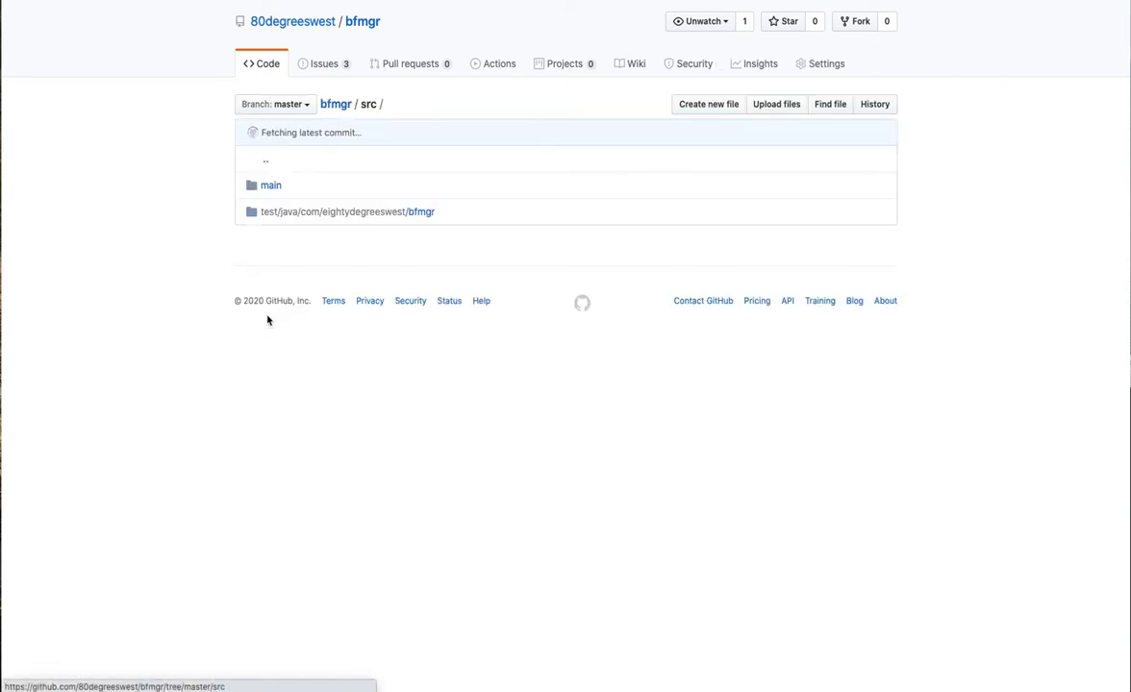
left_click(270, 186)
left_click(283, 213)
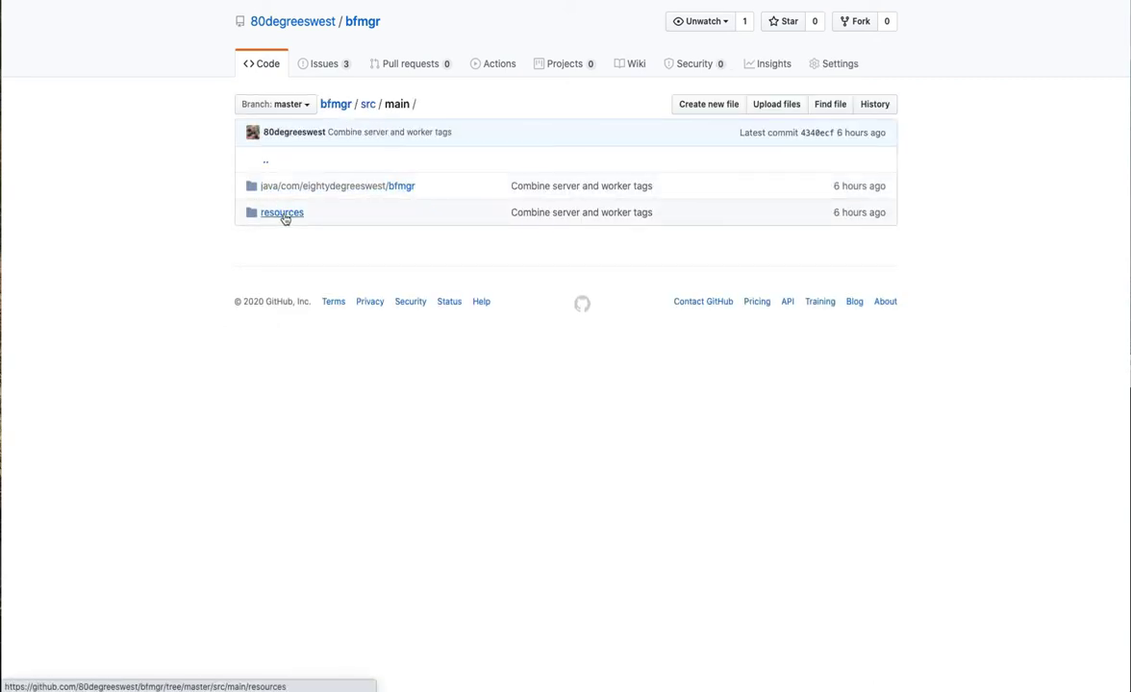
left_click(293, 293)
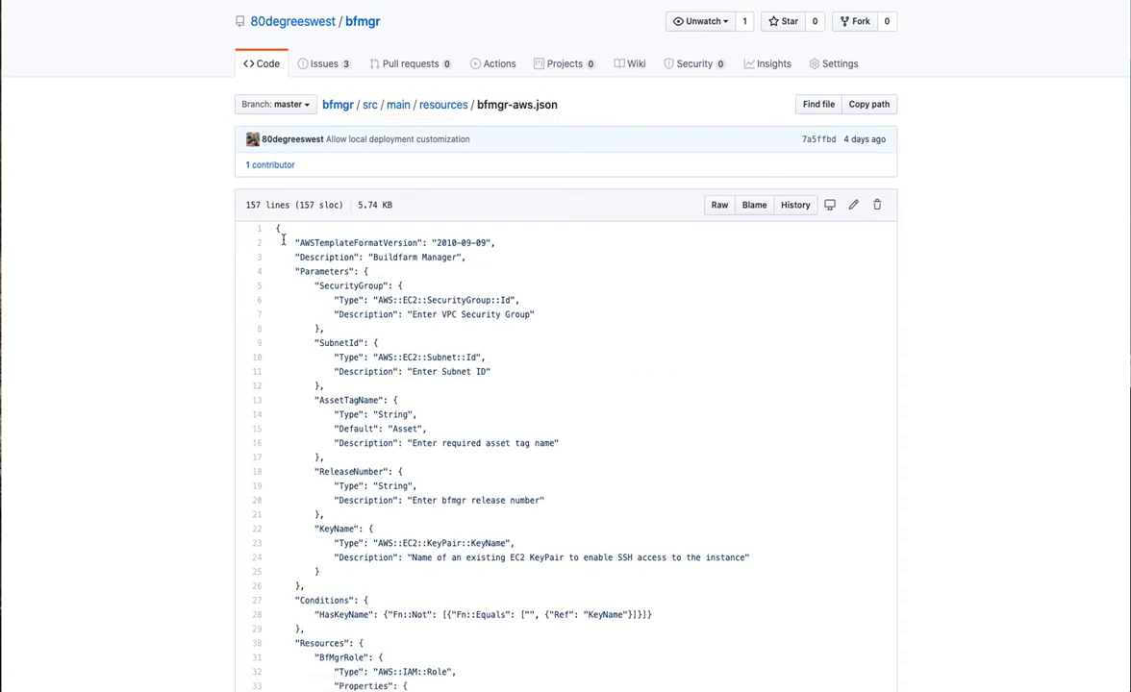
left_click_drag(276, 231, 452, 575)
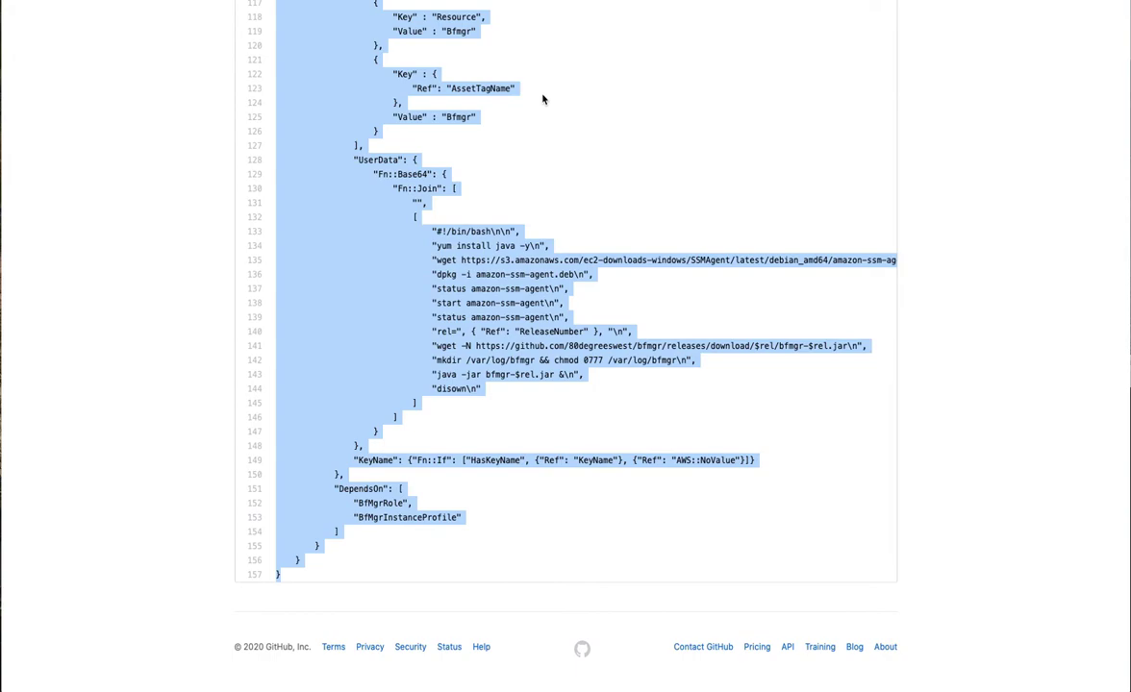
Step: Switch to the AWS Management Console and start a new CloudFormation stack with its template created in Designer
key("ctrl+Tab")
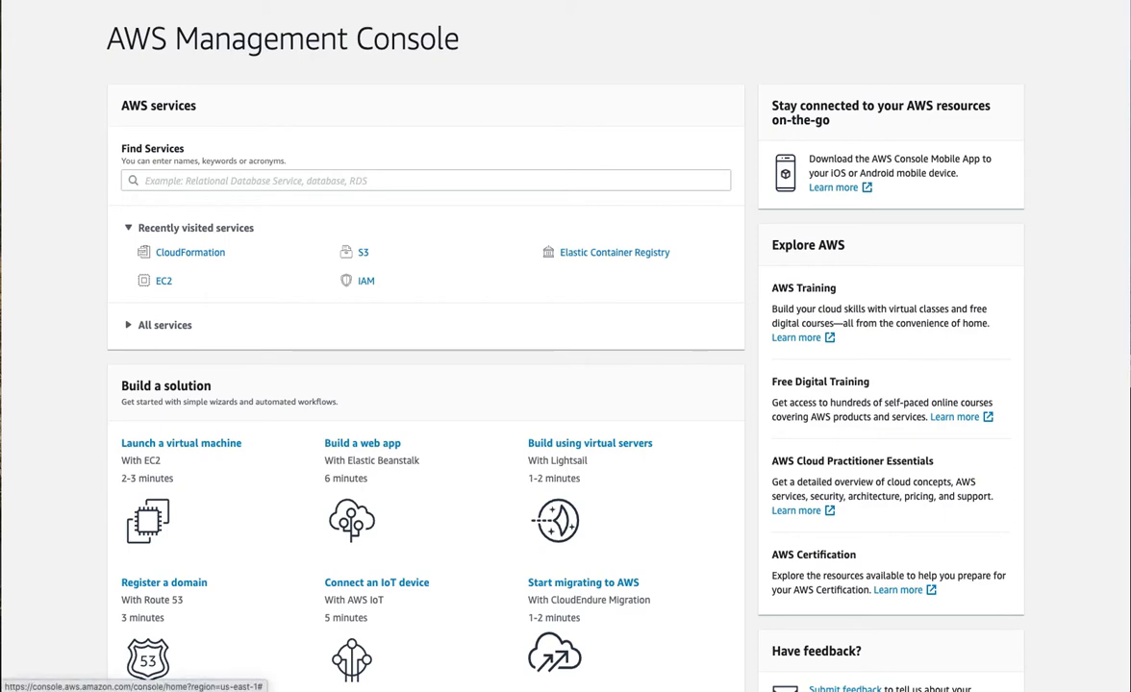
left_click(117, 1)
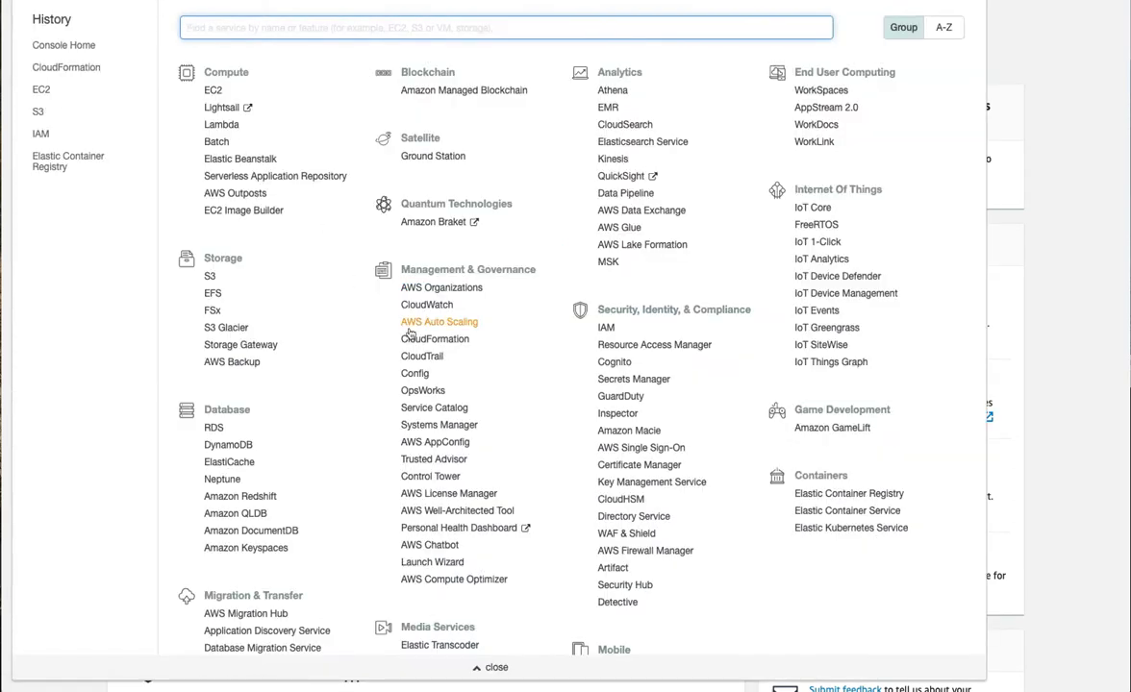
left_click(430, 341)
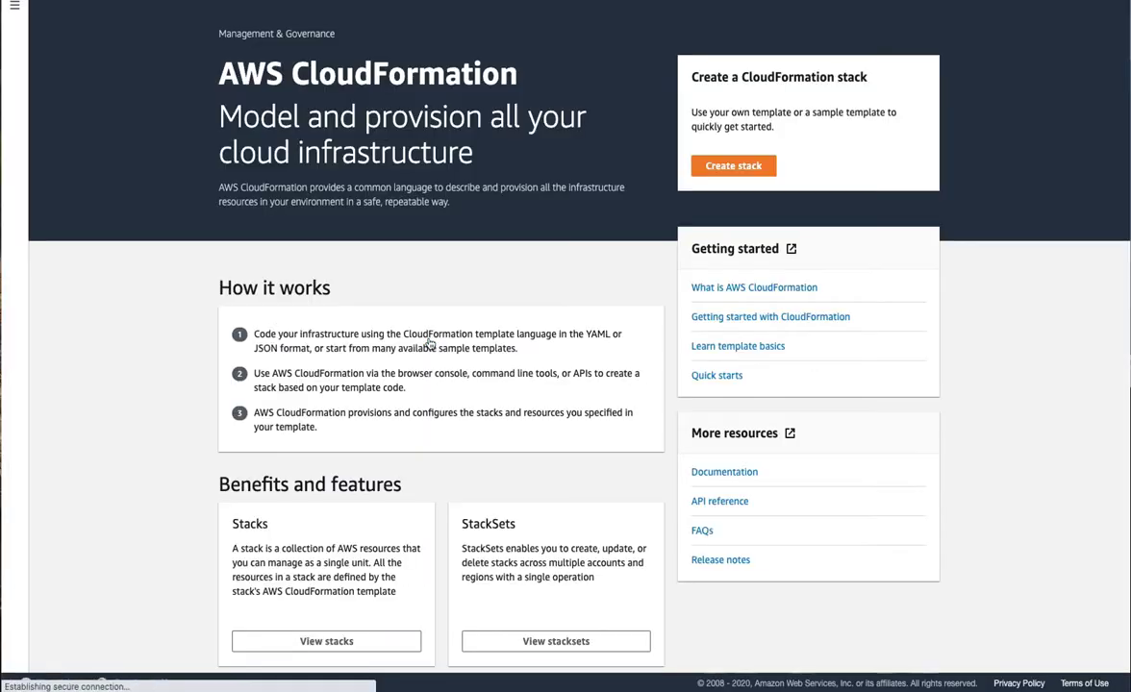
left_click(726, 167)
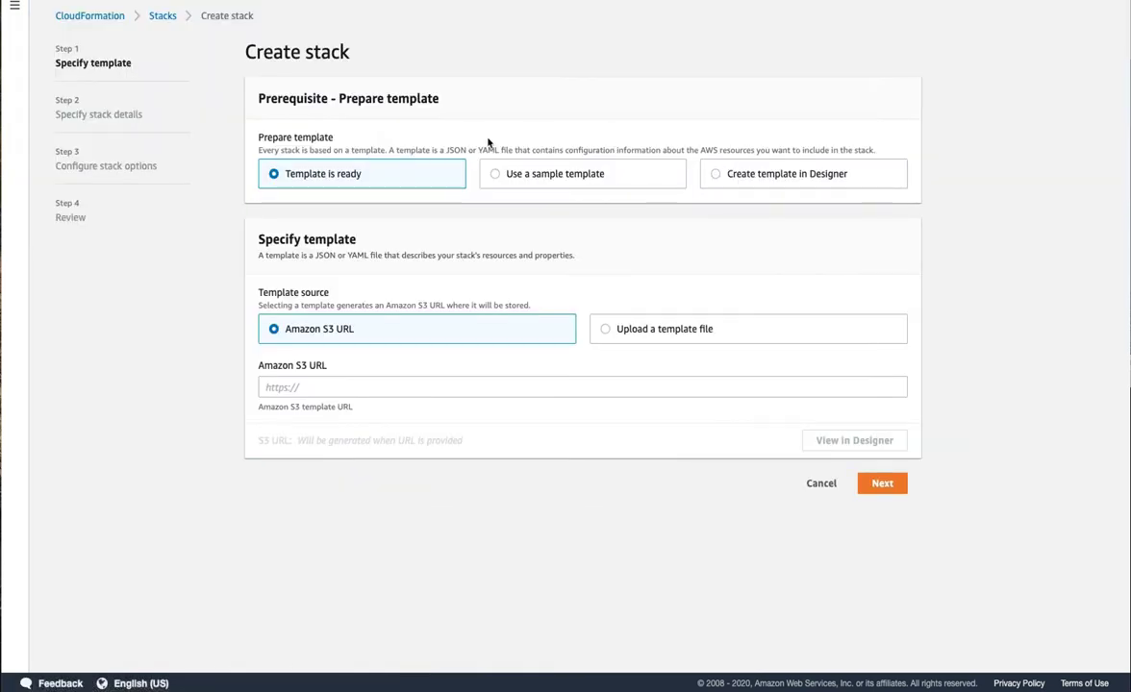
left_click(716, 175)
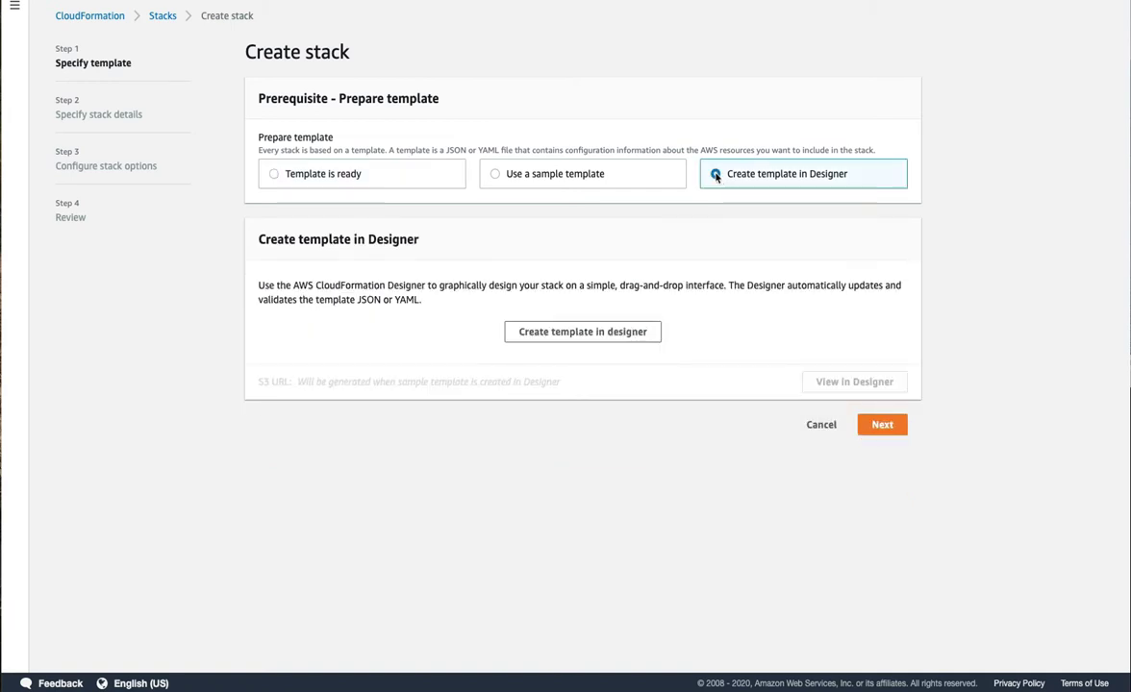
left_click(572, 336)
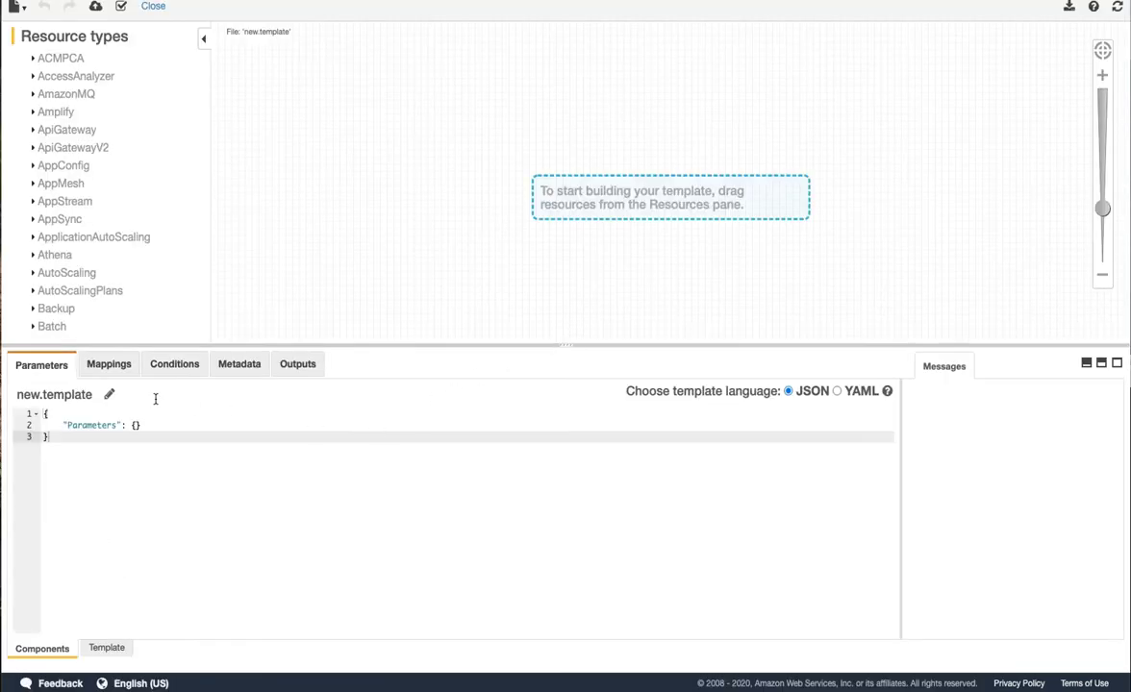
Step: Replace the whole new.template code with the copied bfmgr-aws.json contents and refresh the Designer diagram
left_click(106, 649)
left_click_drag(88, 483, 18, 392)
key("ctrl+v")
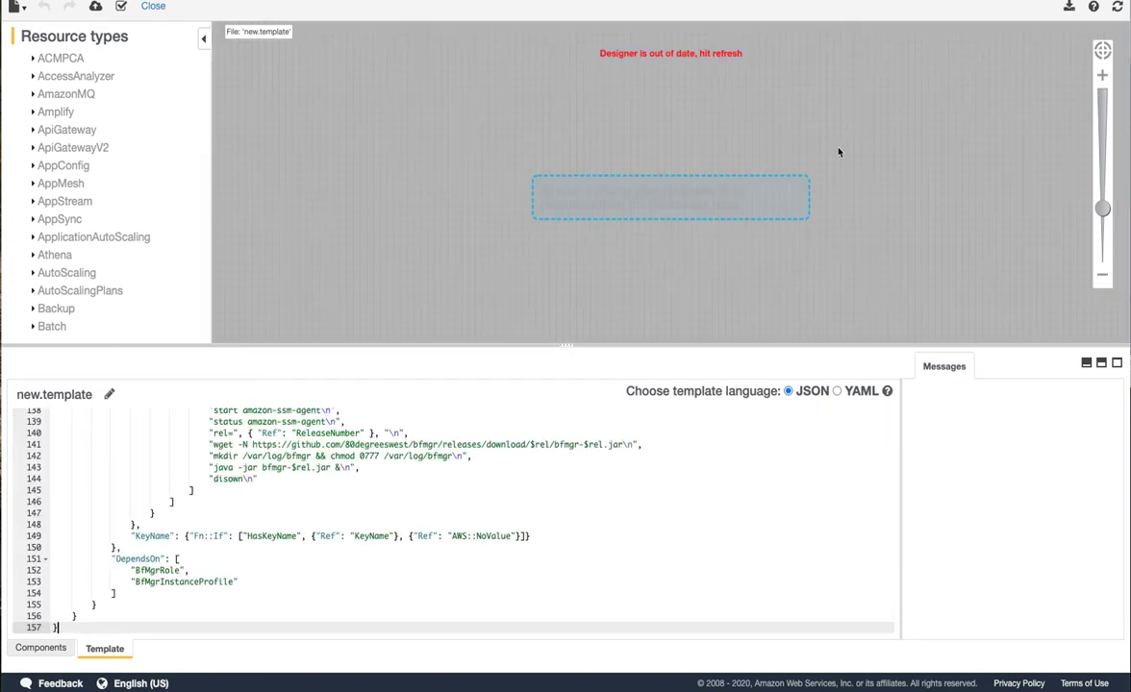
left_click(1117, 7)
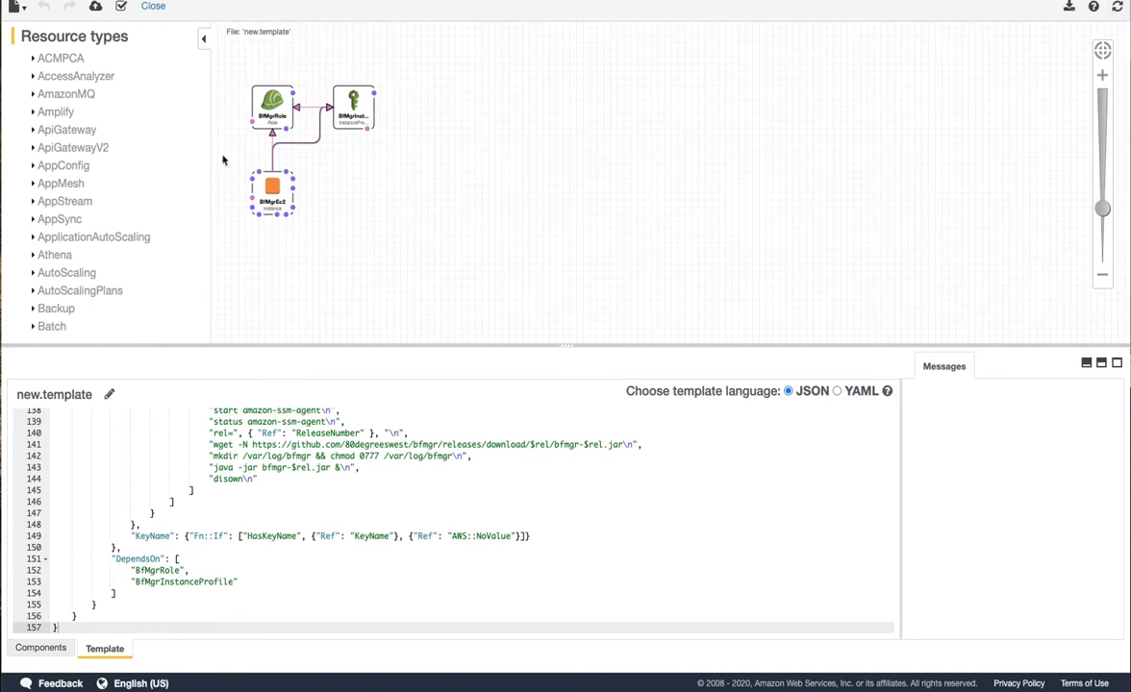
Step: Validate the template, create a stack from it, and proceed to the stack details with the generated Amazon S3 URL
left_click(121, 9)
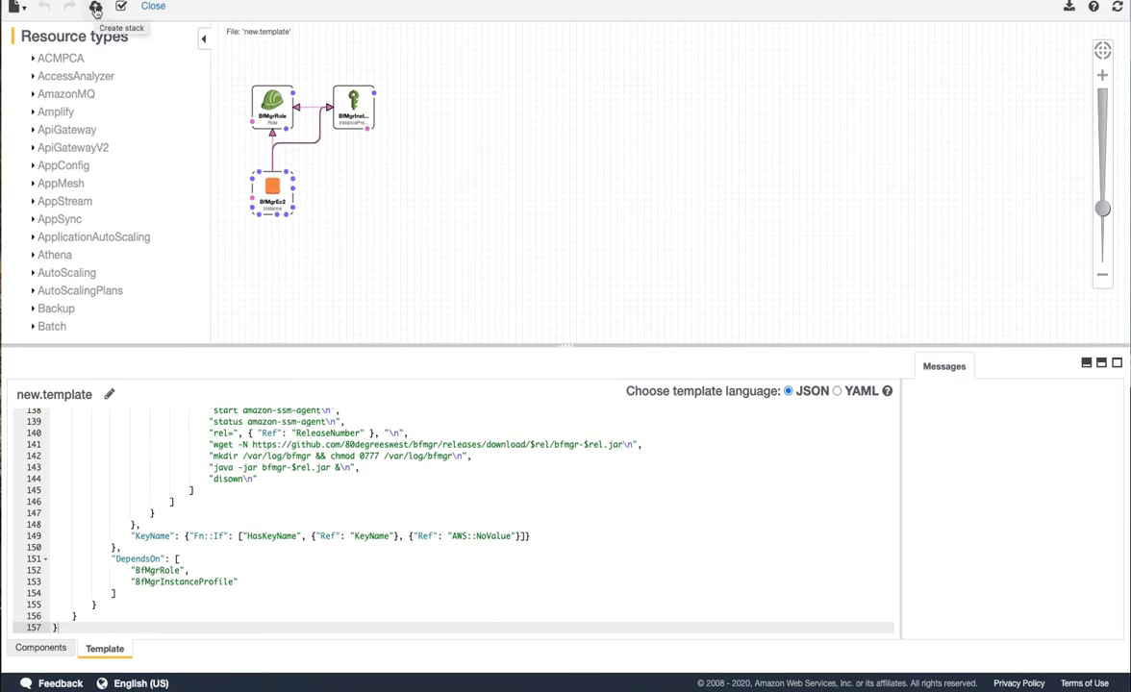
left_click(96, 9)
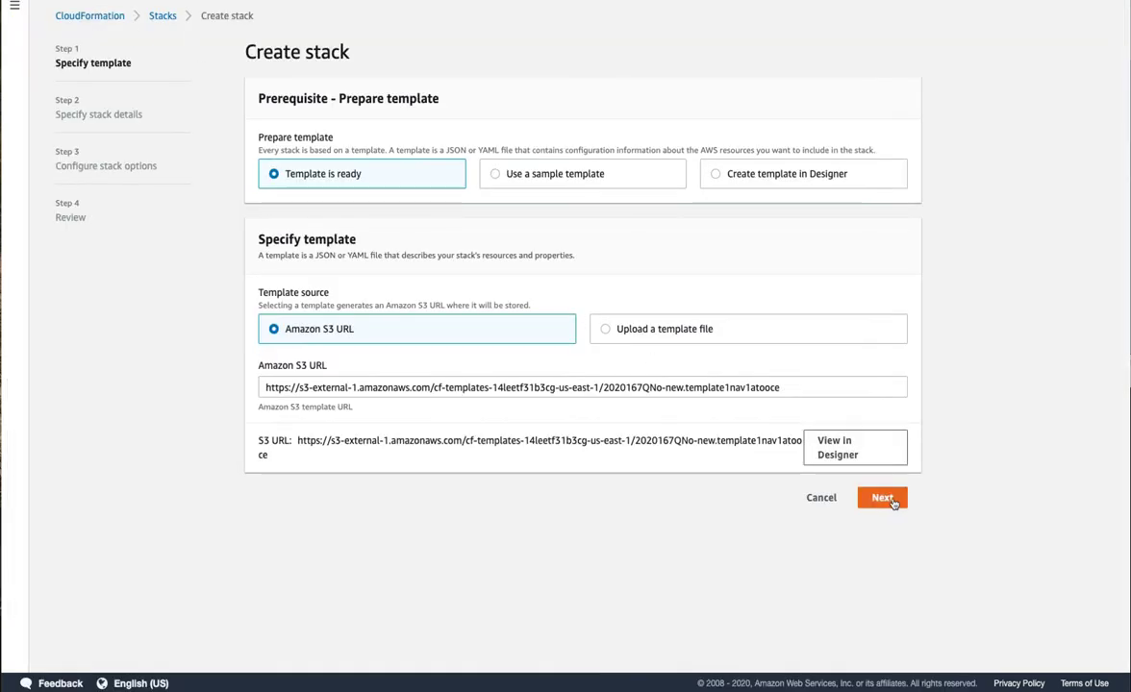
left_click(882, 498)
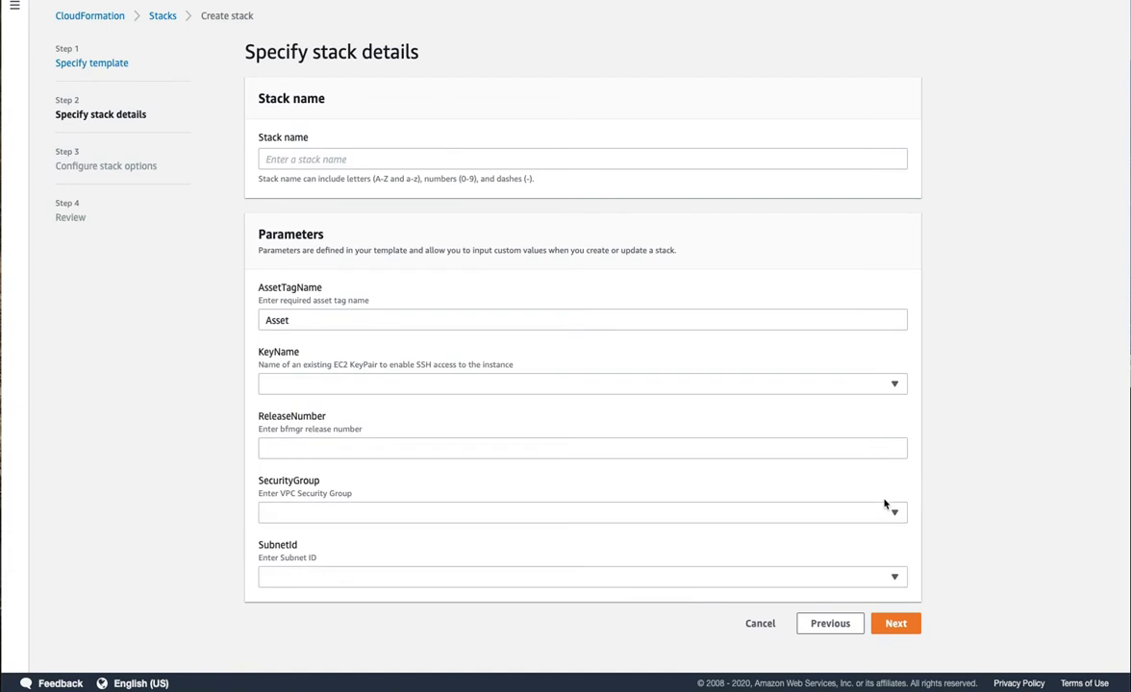
Step: Name the stack buildfarm and choose the existing EC2 key pair as its KeyName
left_click(333, 161)
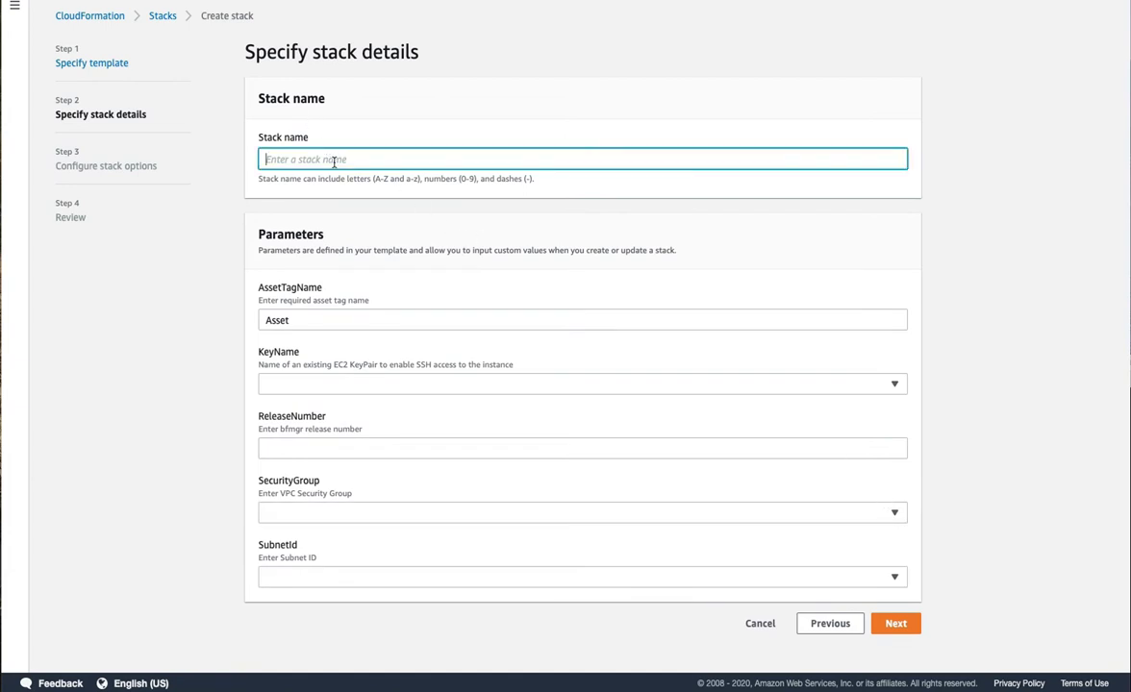
type("buildfarm")
left_click(319, 386)
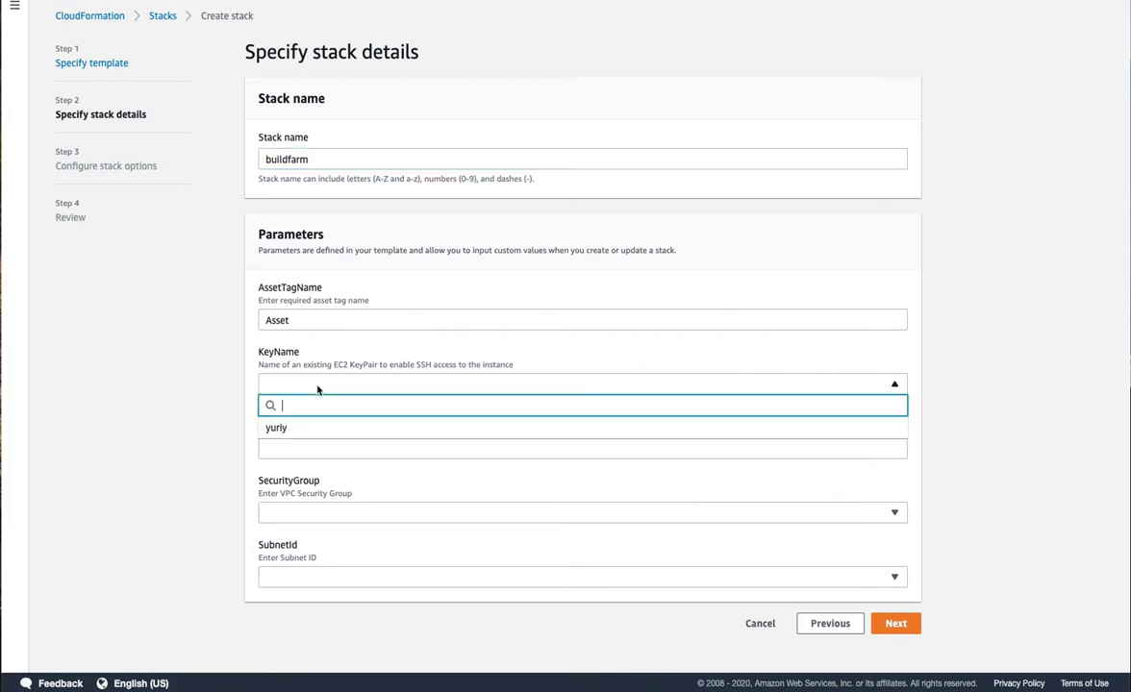
left_click(283, 429)
Step: Set the ReleaseNumber parameter to 1.0.7 and the SecurityGroup to default (sg-0f1f6626)
left_click(287, 449)
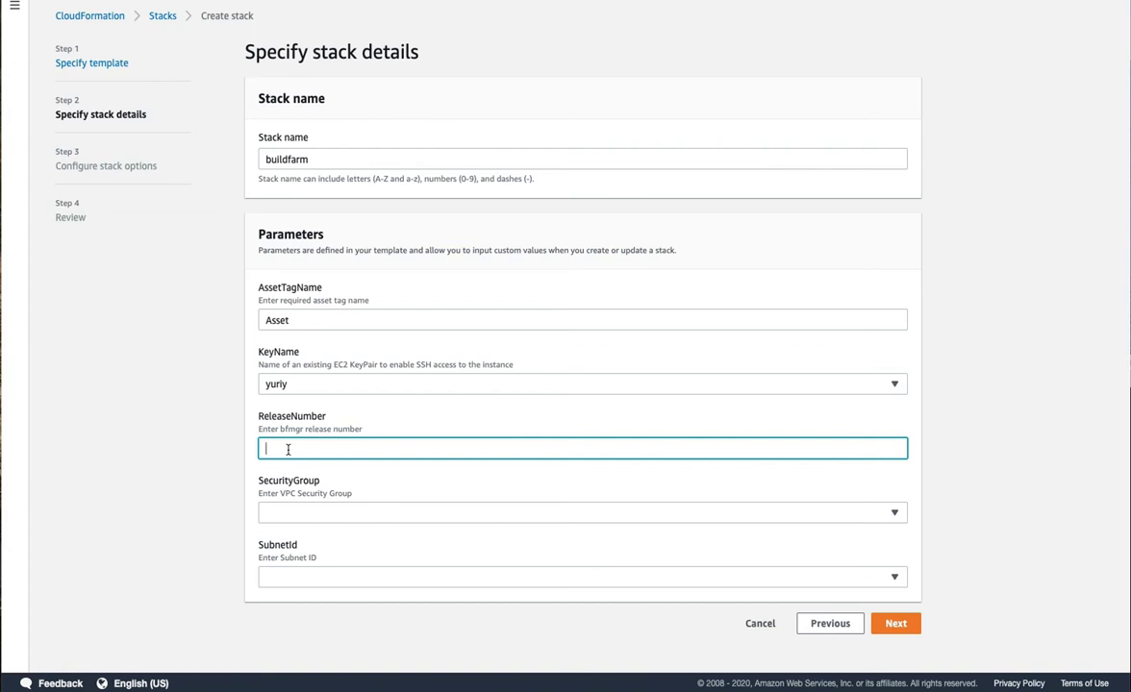
type("1.0.7")
left_click(293, 515)
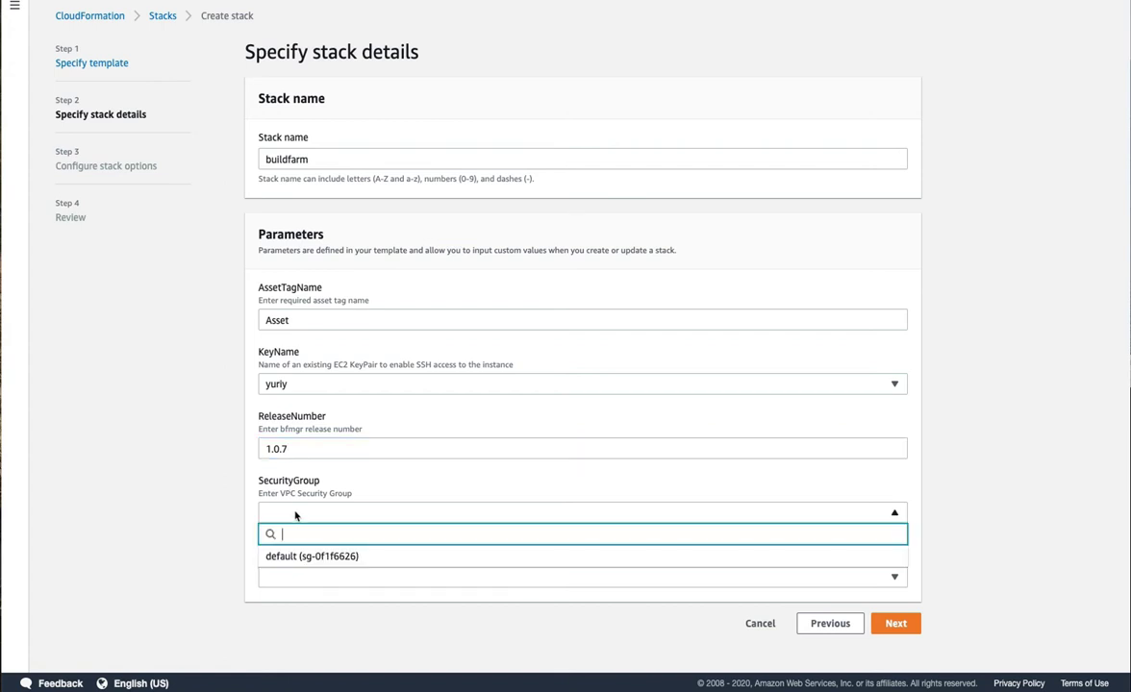
left_click(316, 557)
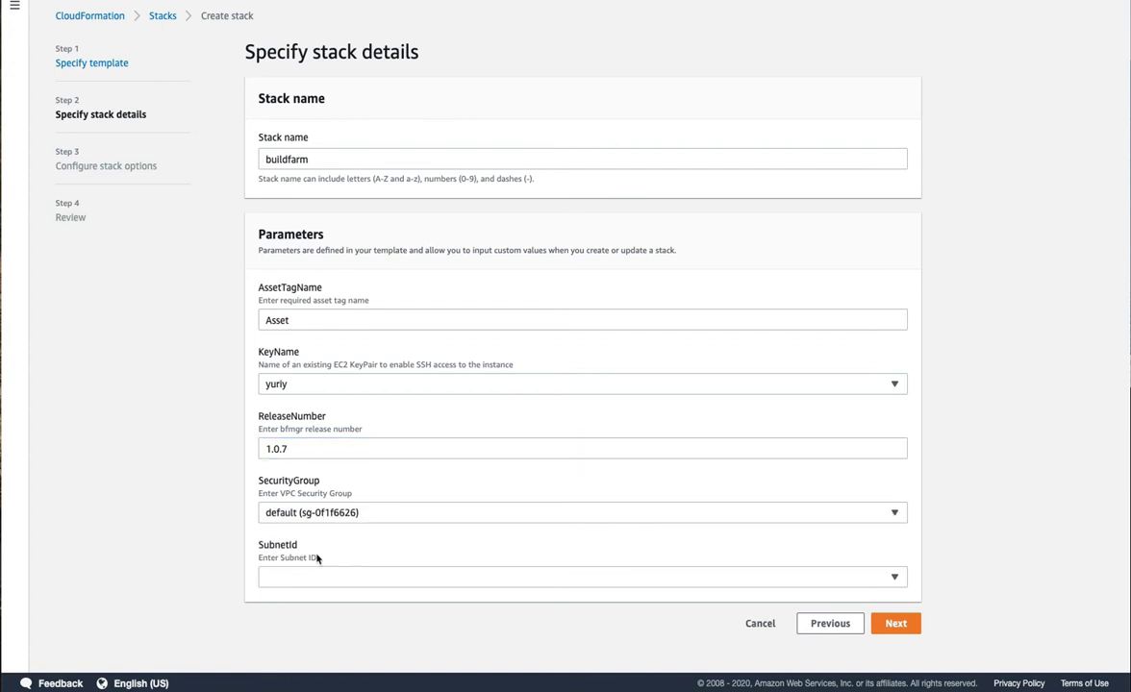
Step: Set the SubnetId parameter to subnet-fcd1c8d2 (172.31.80.0/20) and proceed to the stack options
left_click(339, 580)
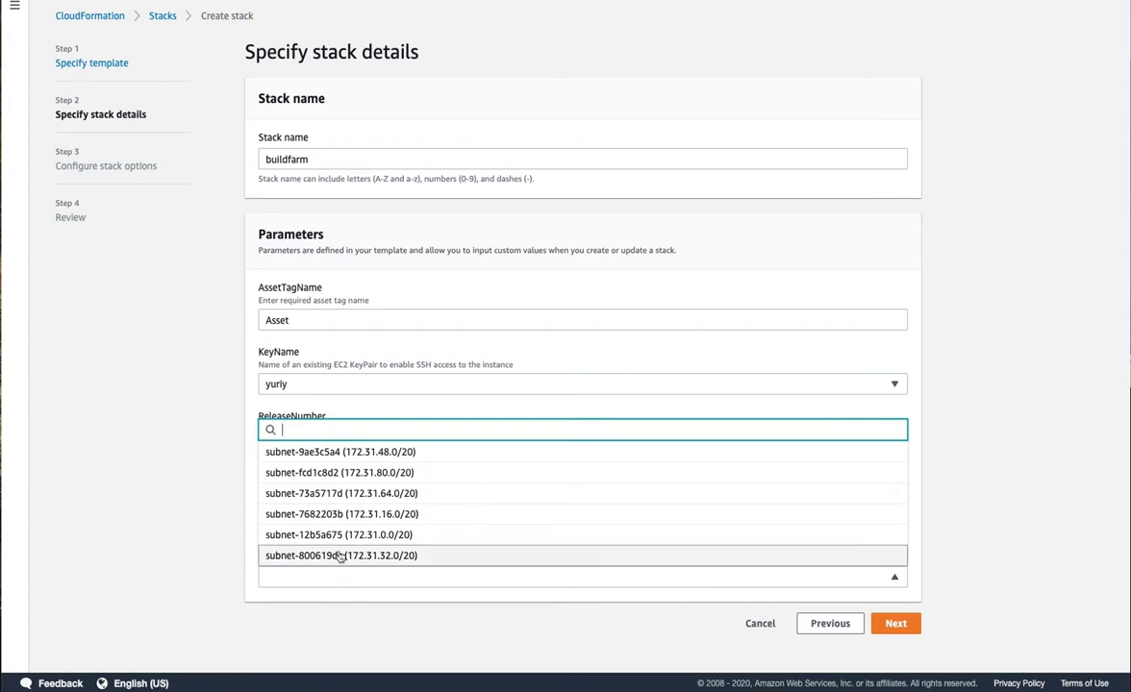
left_click(337, 472)
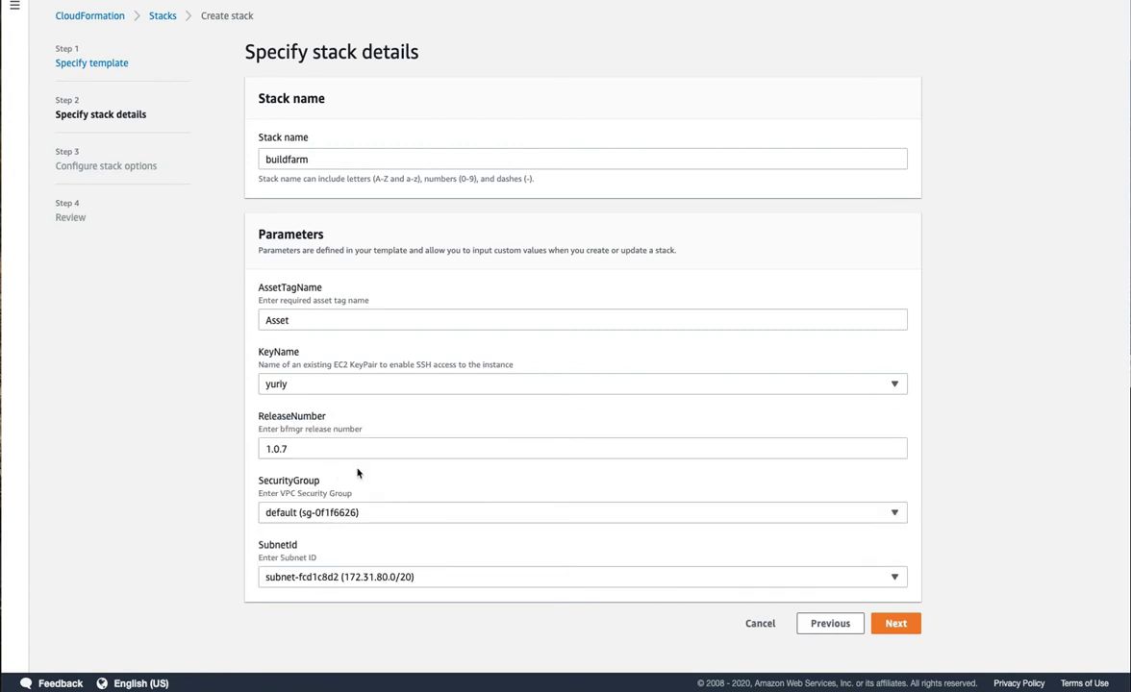
left_click(899, 625)
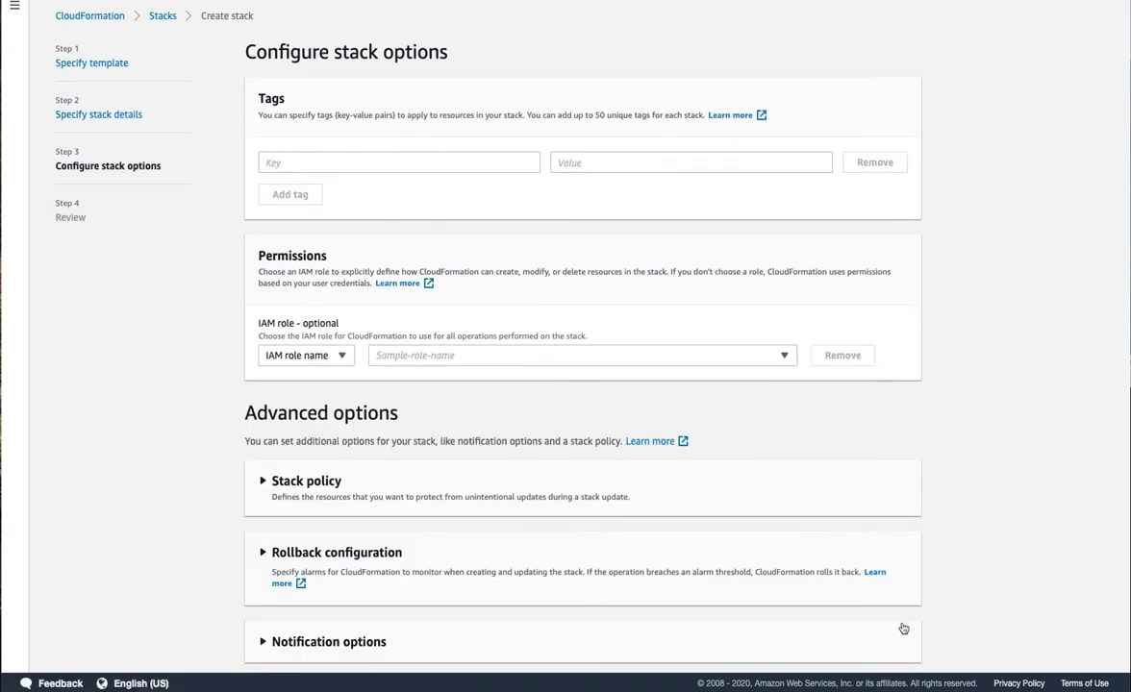
Step: Keep the default stack options and create the stack, acknowledging that IAM resources with custom names might be created
scroll(810, 475, "down", 2)
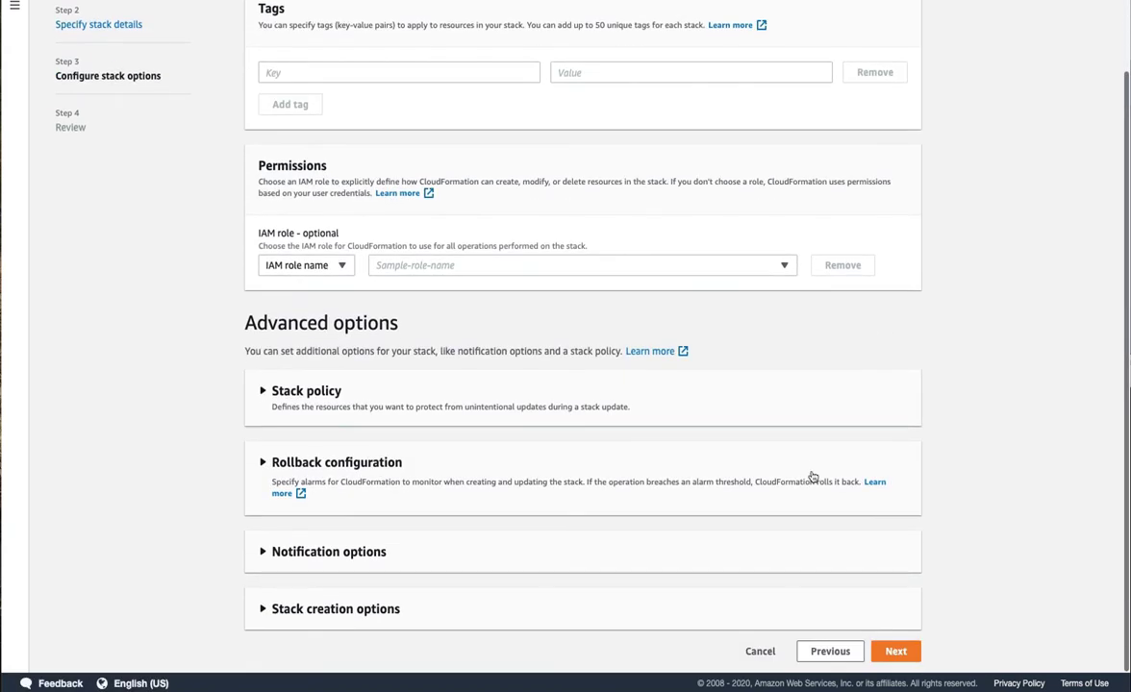
left_click(895, 651)
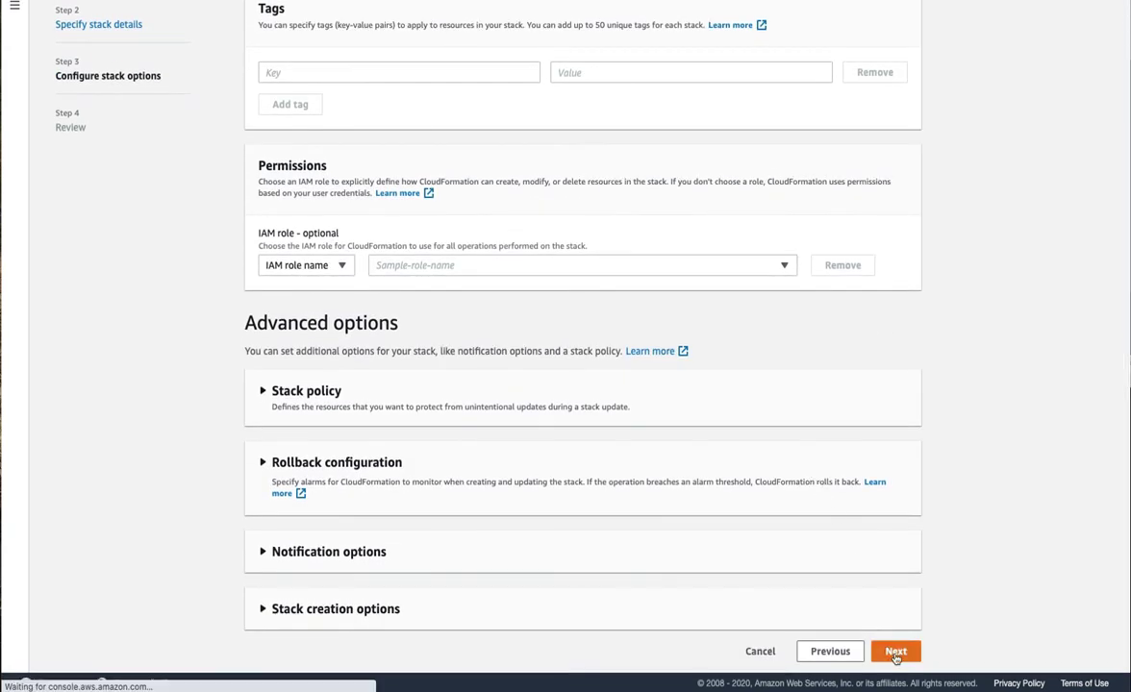
scroll(726, 305, "down", 8)
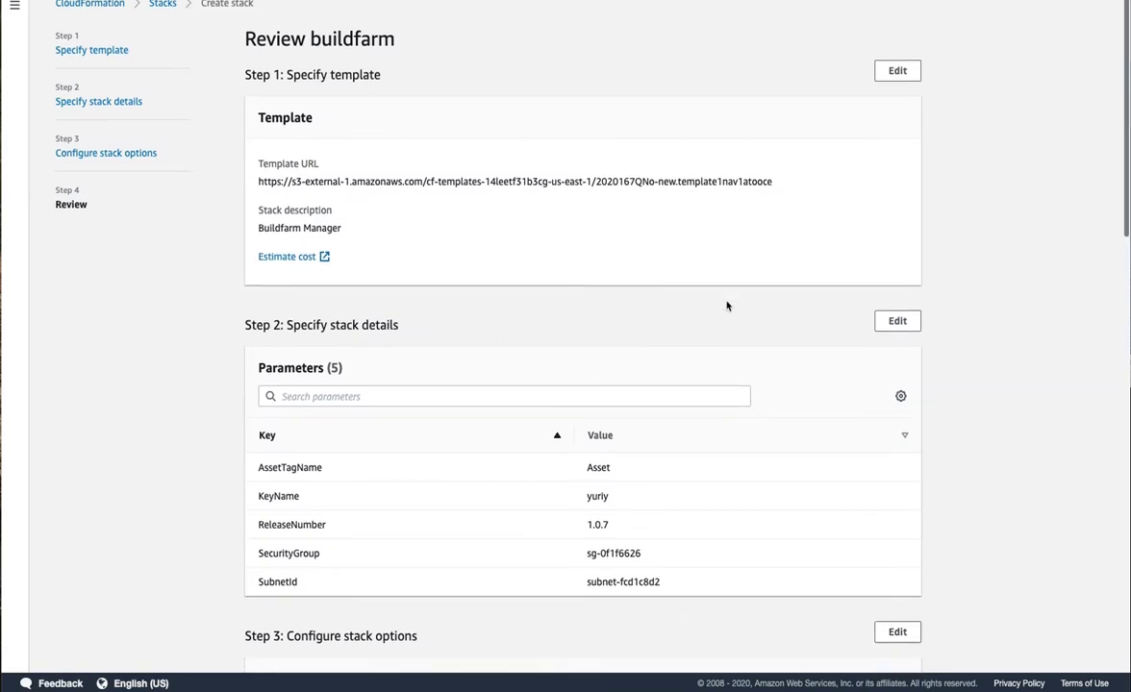
scroll(727, 306, "down", 5)
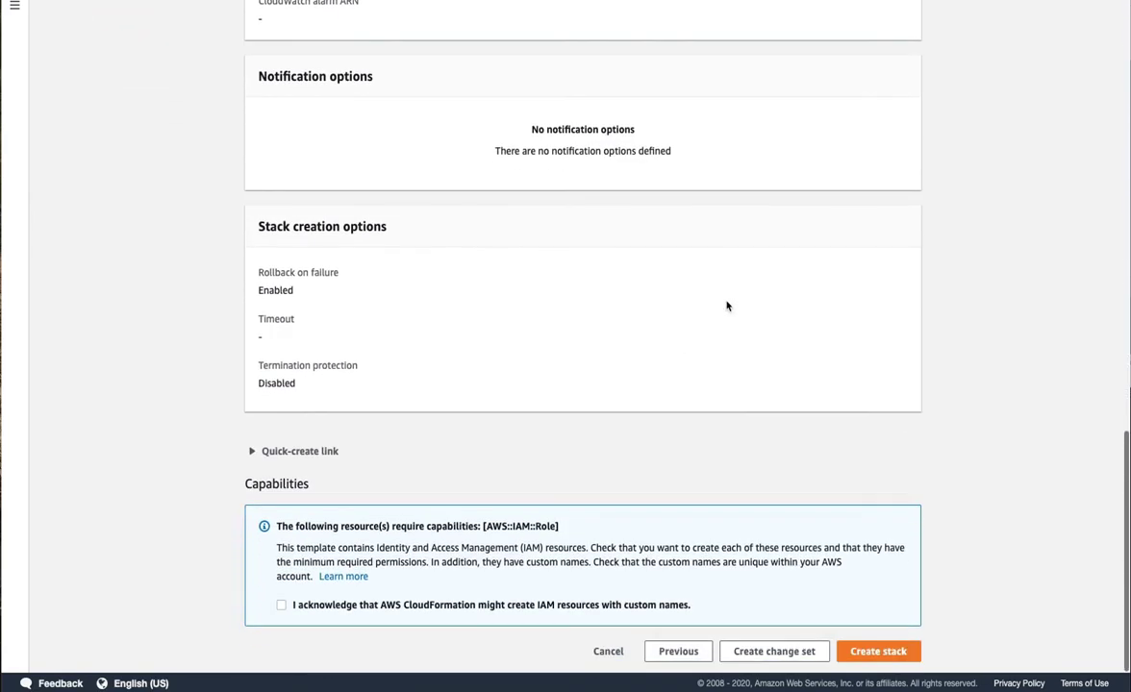
left_click(281, 606)
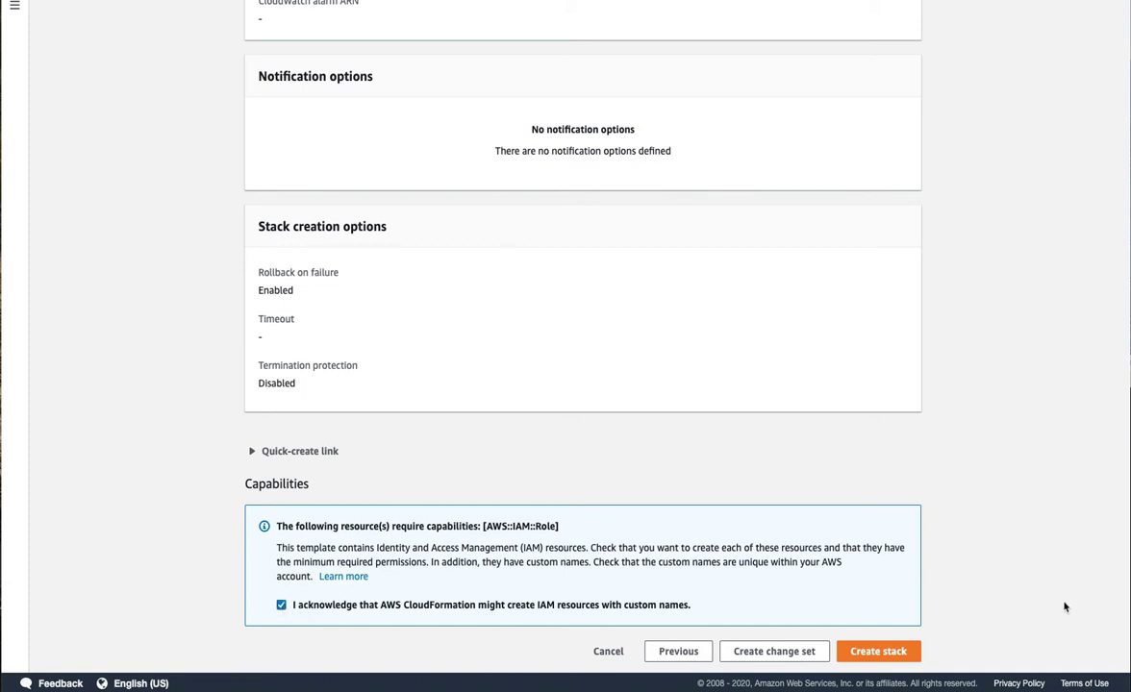
left_click(881, 653)
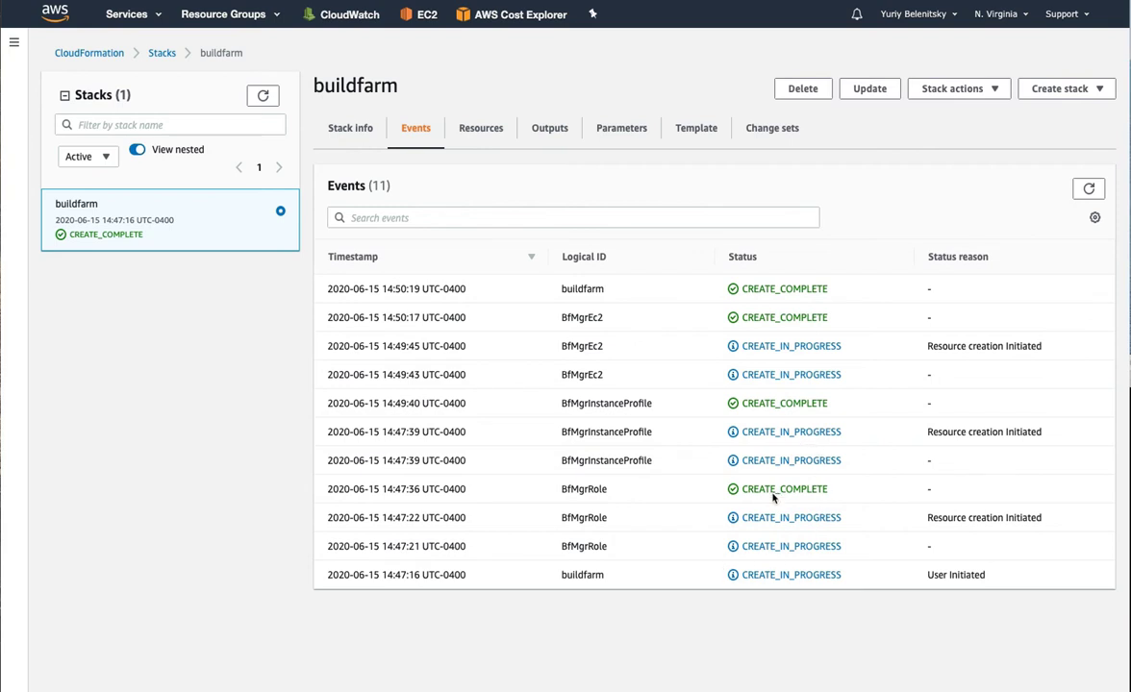
Step: Open the BfMgrEc2 instance from the buildfarm stack's resources and copy its IPv4 public IP
left_click(477, 130)
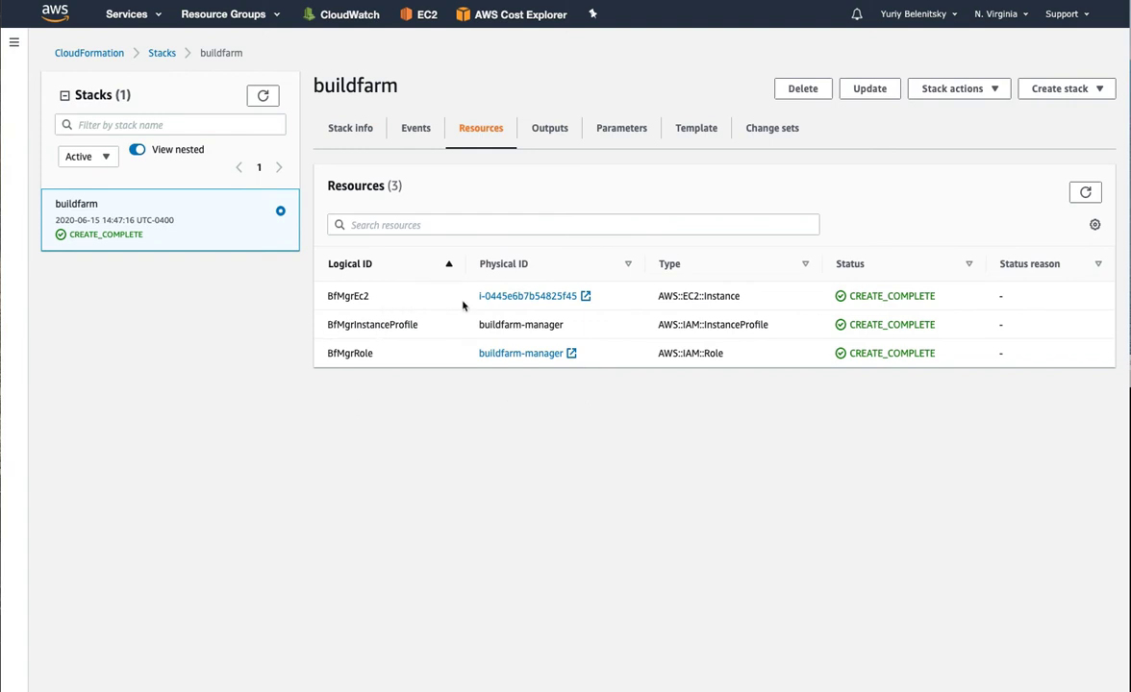
left_click(537, 298)
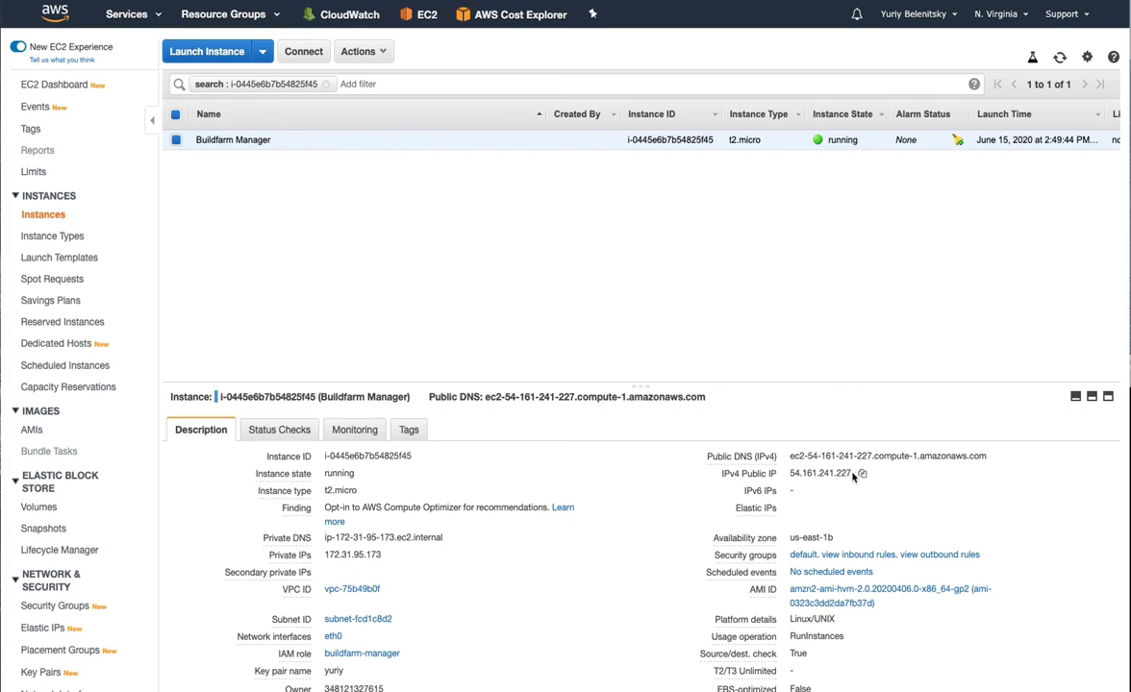
left_click(864, 475)
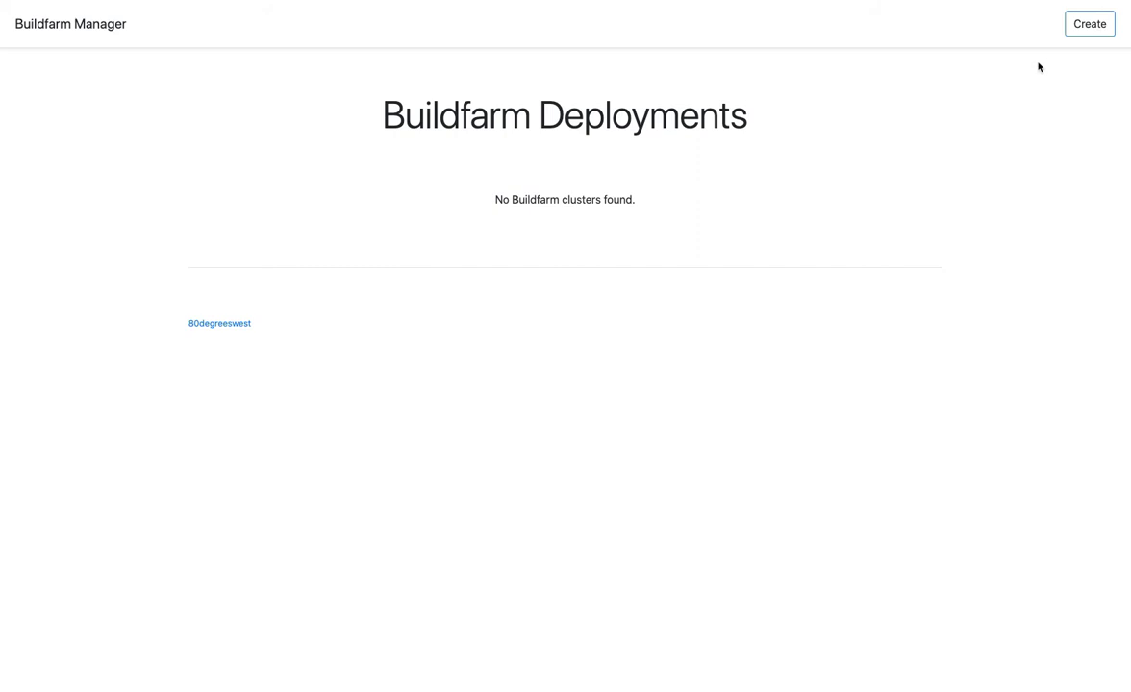
Step: Start a new cluster in Buildfarm Manager and set its Subnet ID to subnet-fcd1c8d2
left_click(1087, 27)
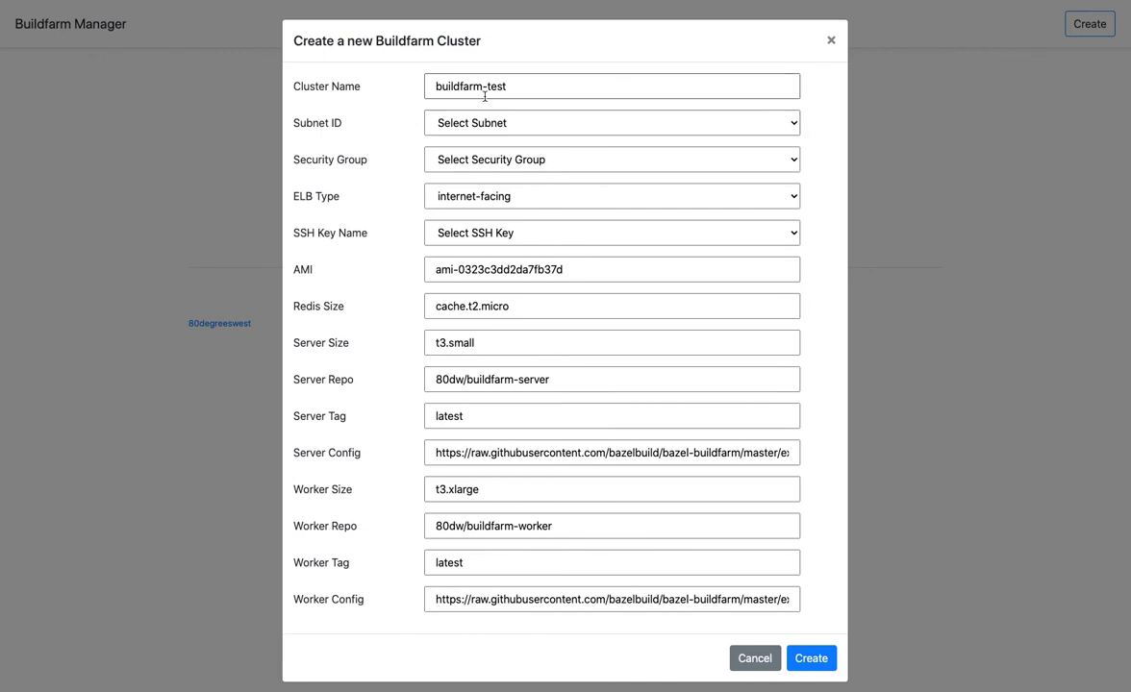
left_click(525, 122)
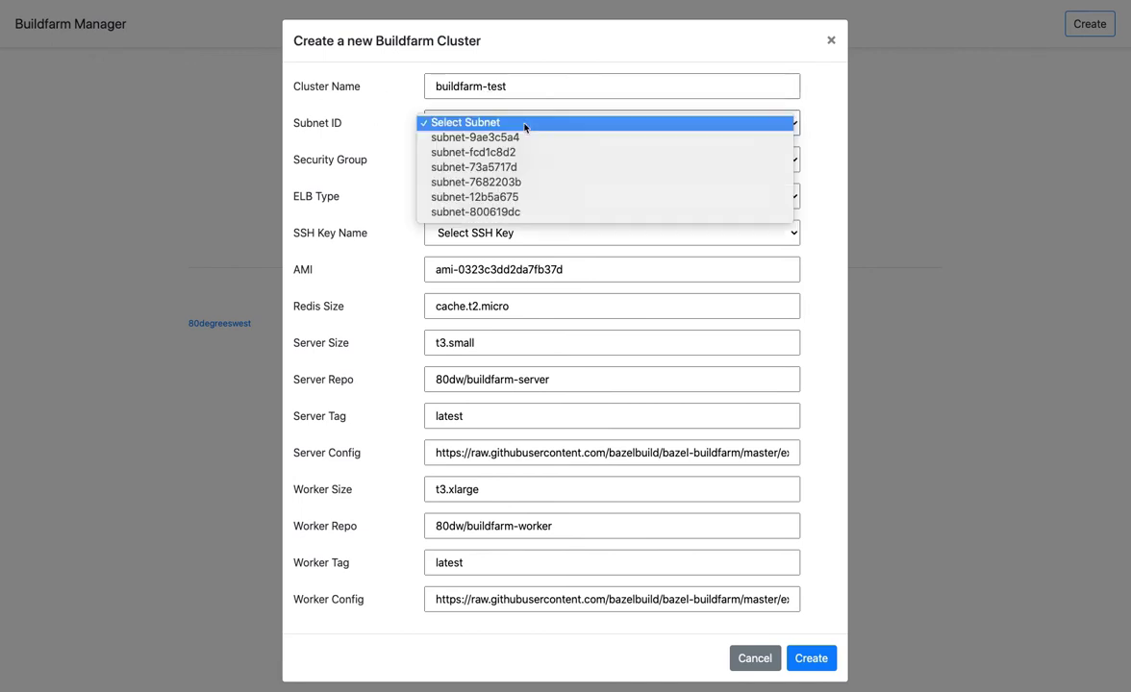
left_click(526, 152)
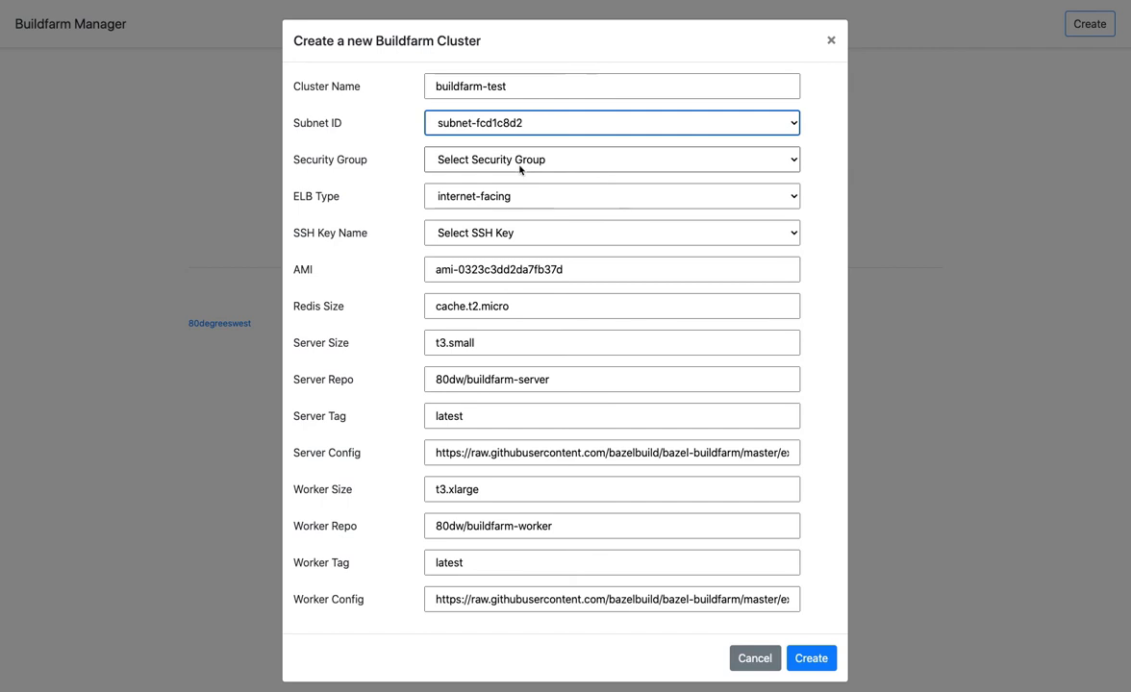
Step: Set the cluster's security group to default (sg-0f1f6626), keep the internet-facing ELB type, and choose the available SSH key
left_click(520, 166)
left_click(521, 176)
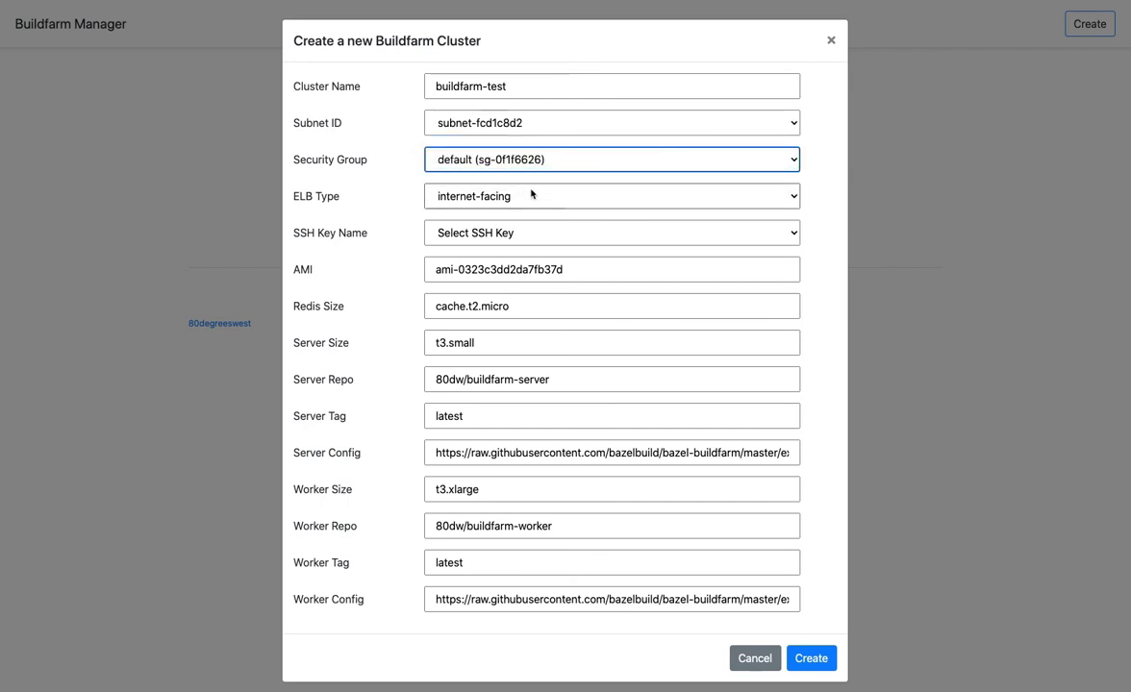
left_click(510, 199)
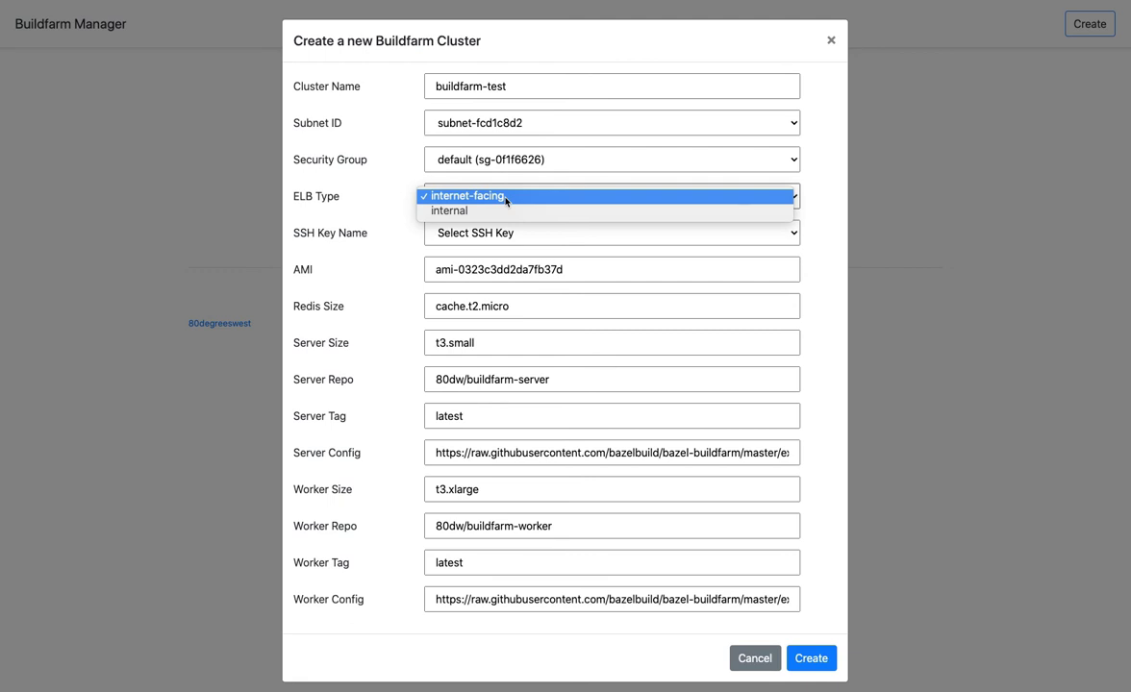
left_click(510, 198)
left_click(523, 234)
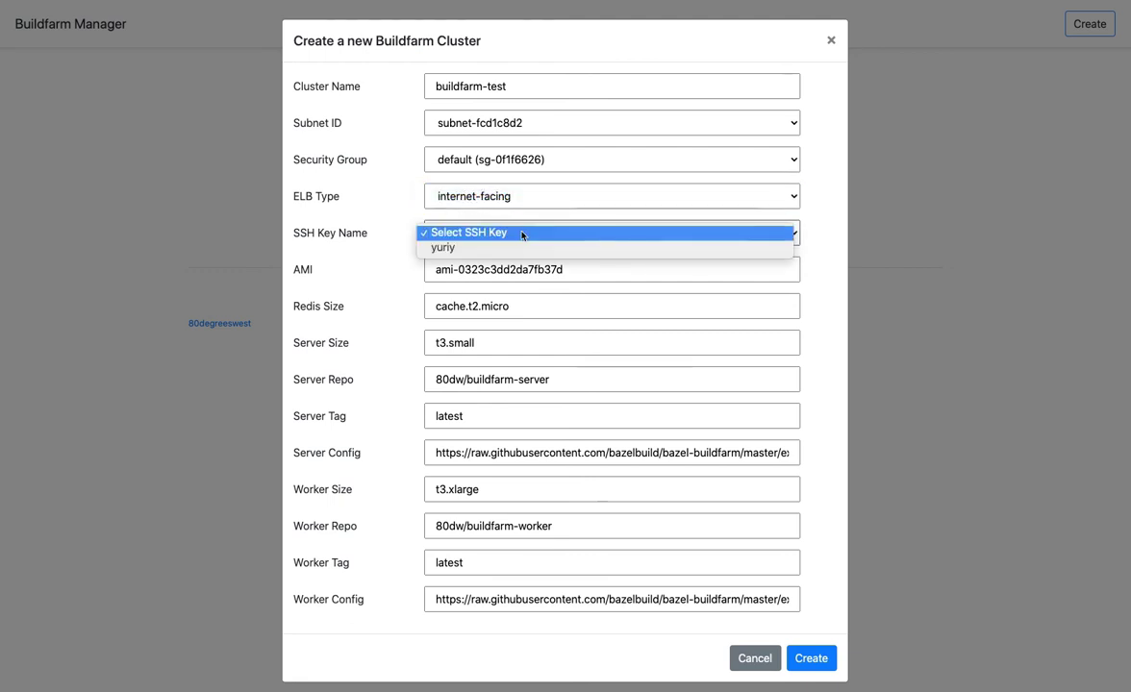
left_click(522, 248)
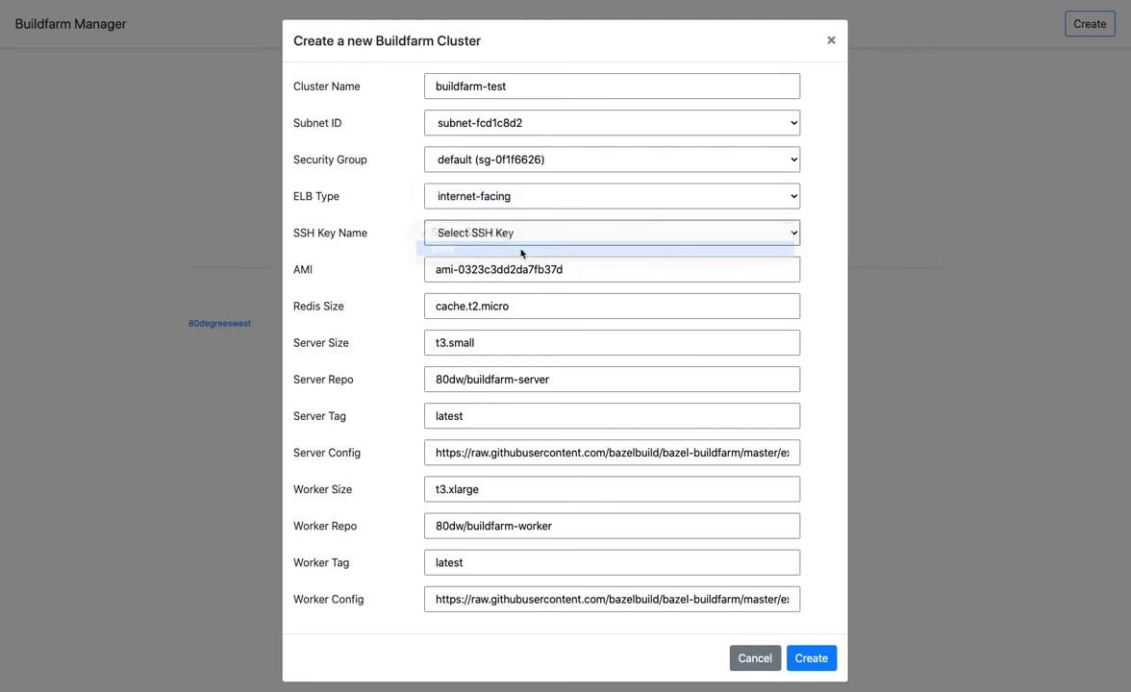
Step: Keep the default AMI and the remaining server and worker settings, and create the buildfarm-test cluster
left_click(588, 269)
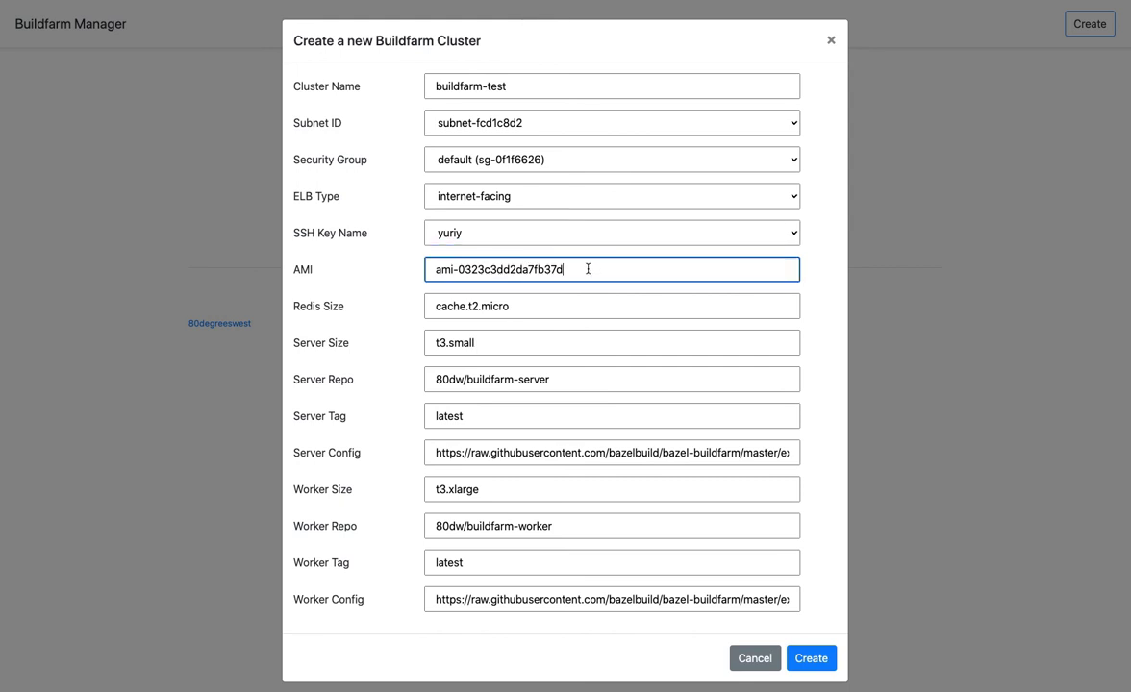
key("super+a")
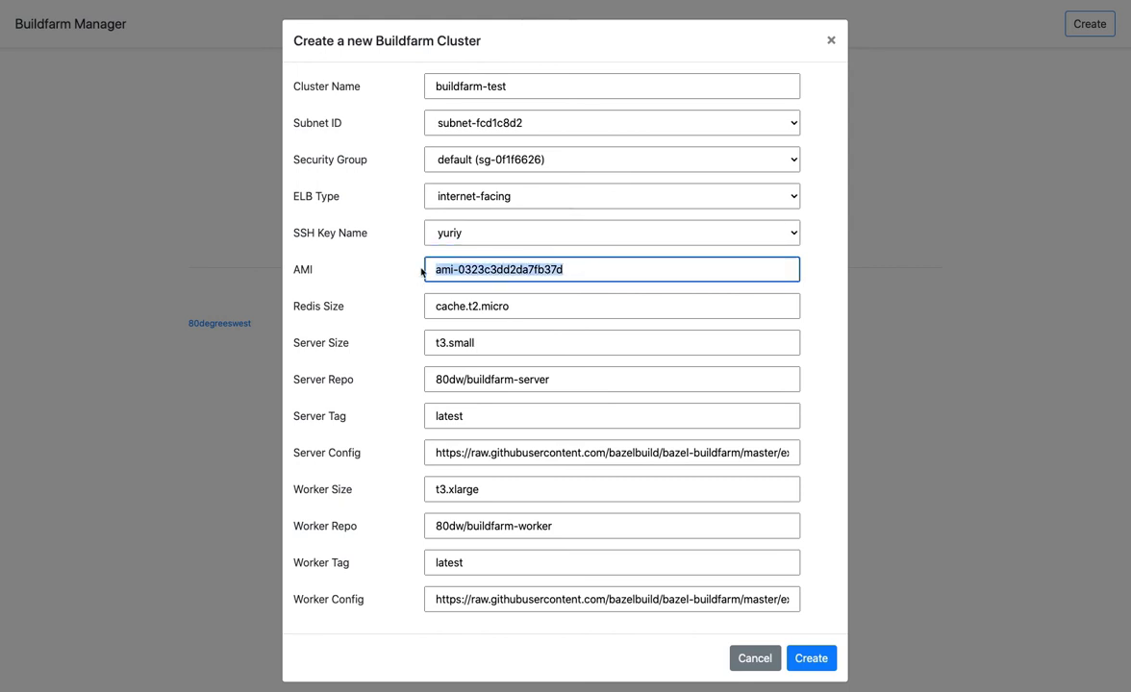
left_click(599, 270)
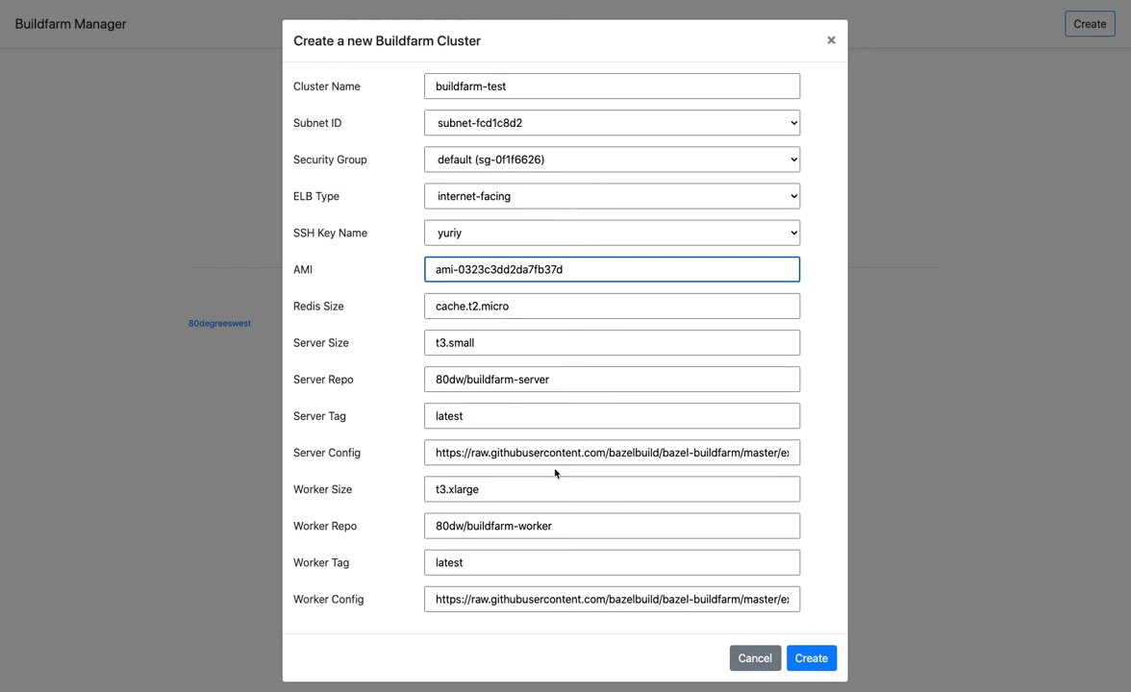
left_click(813, 660)
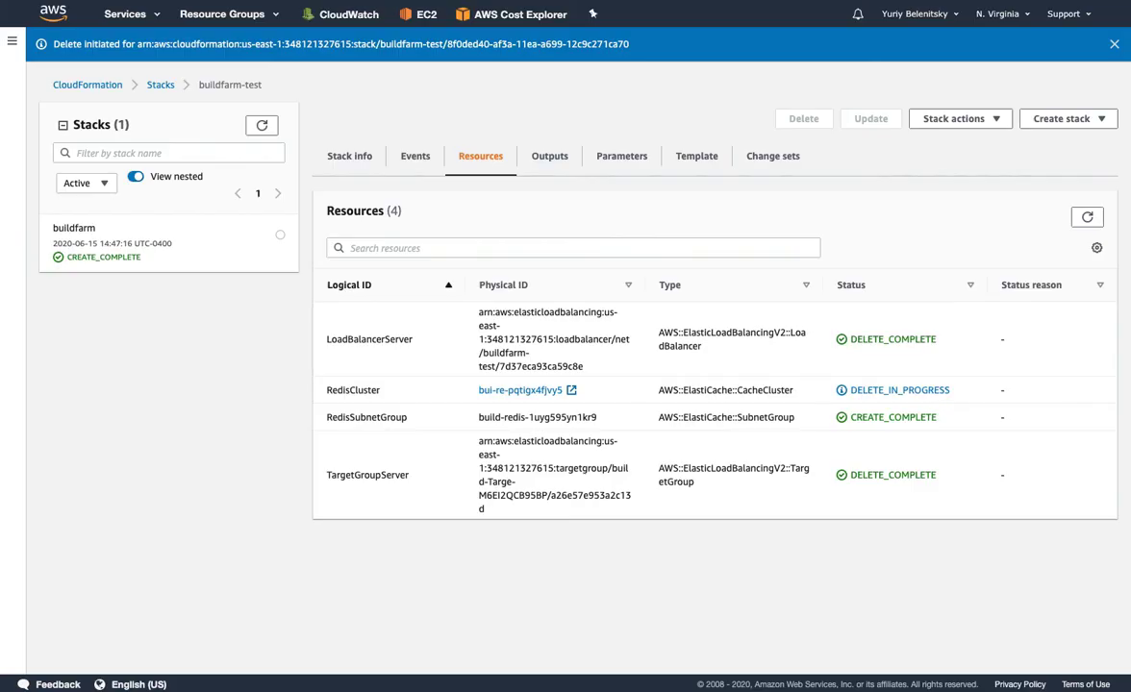
Step: Refresh the stack list in AWS CloudFormation and view the events of the buildfarm-test stack
left_click(262, 126)
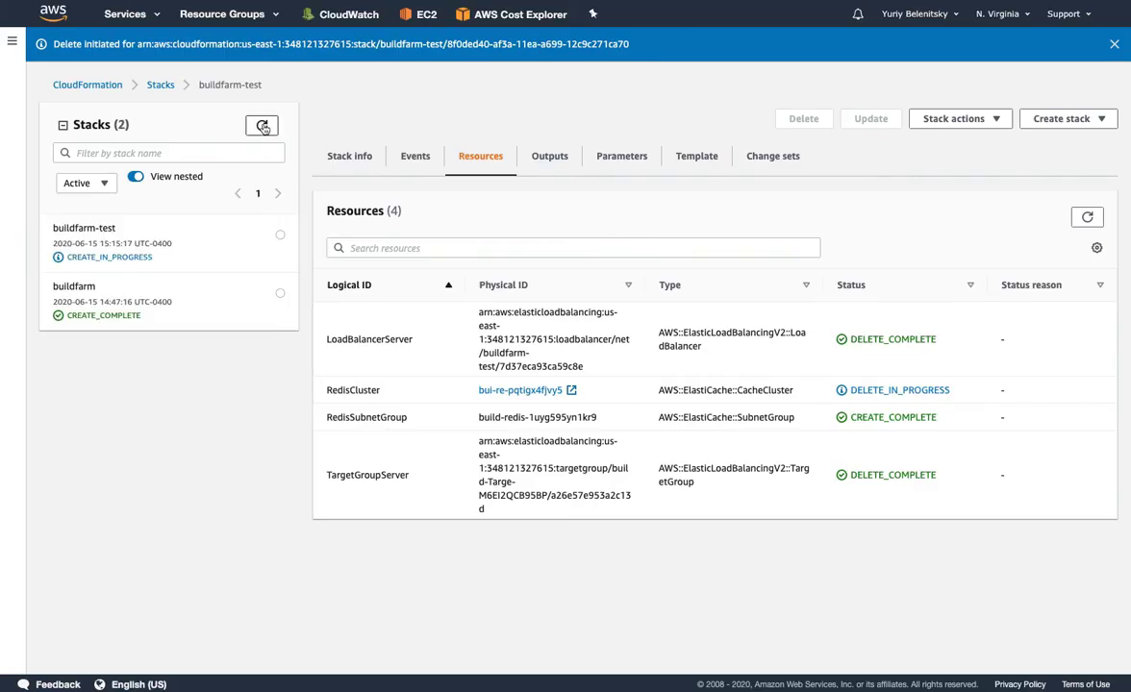
left_click(197, 248)
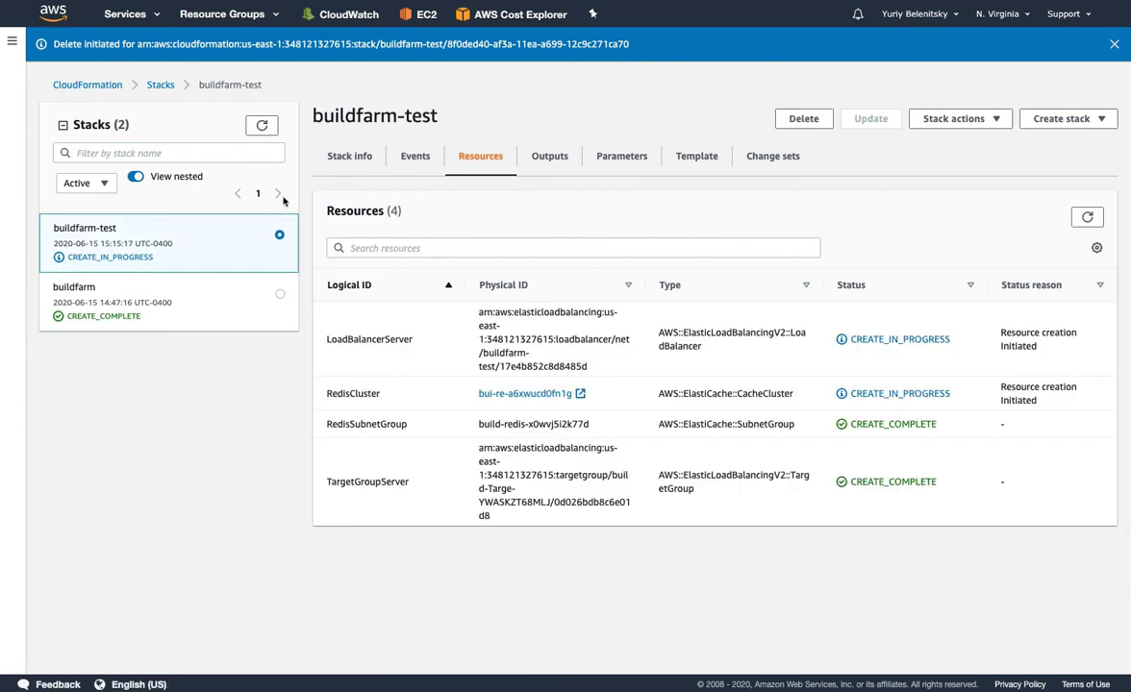
left_click(401, 156)
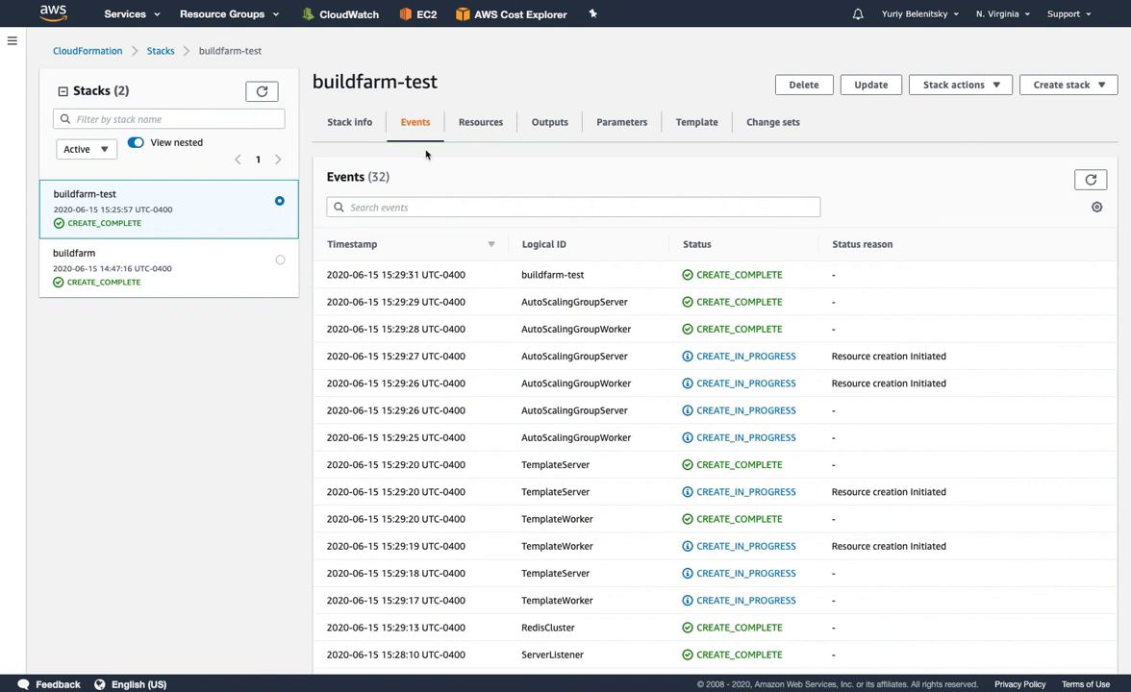
Step: Examine the full list of resources in the buildfarm-test stack and their creation statuses
left_click(480, 124)
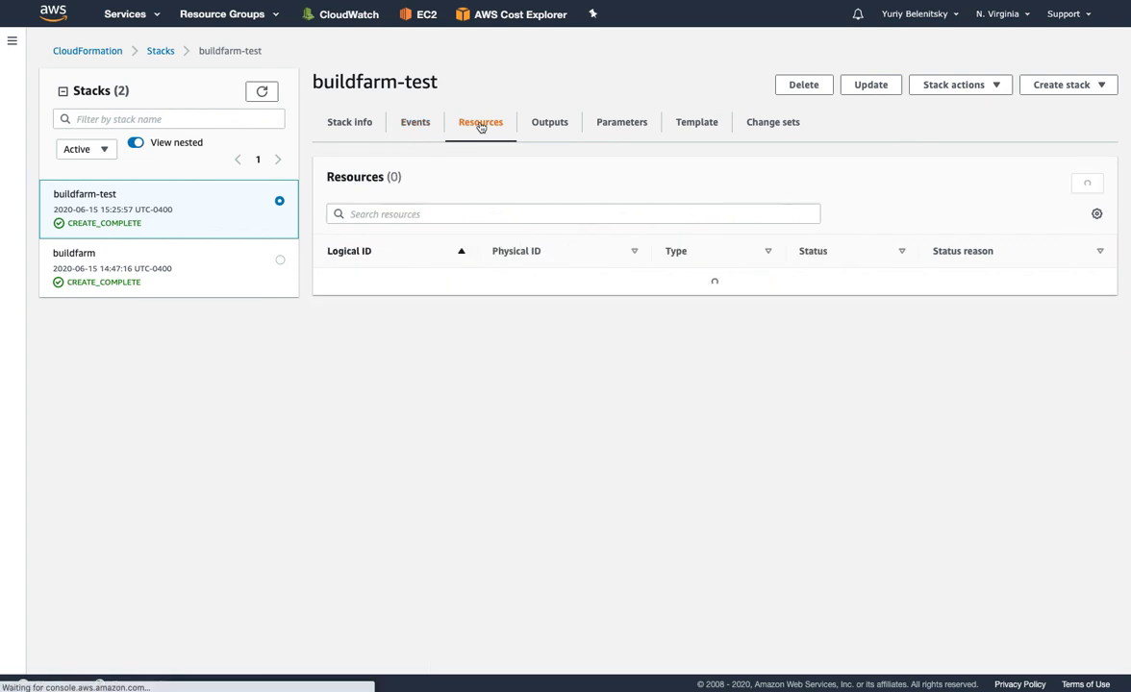
scroll(712, 403, "down", 3)
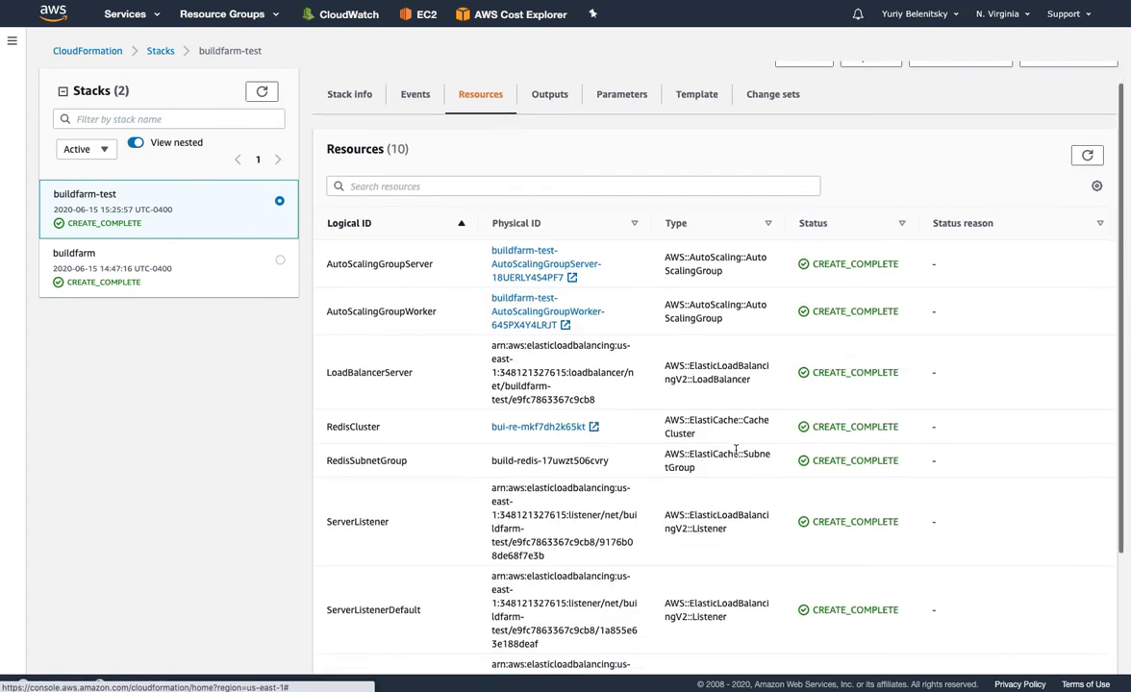
scroll(736, 453, "down", 2)
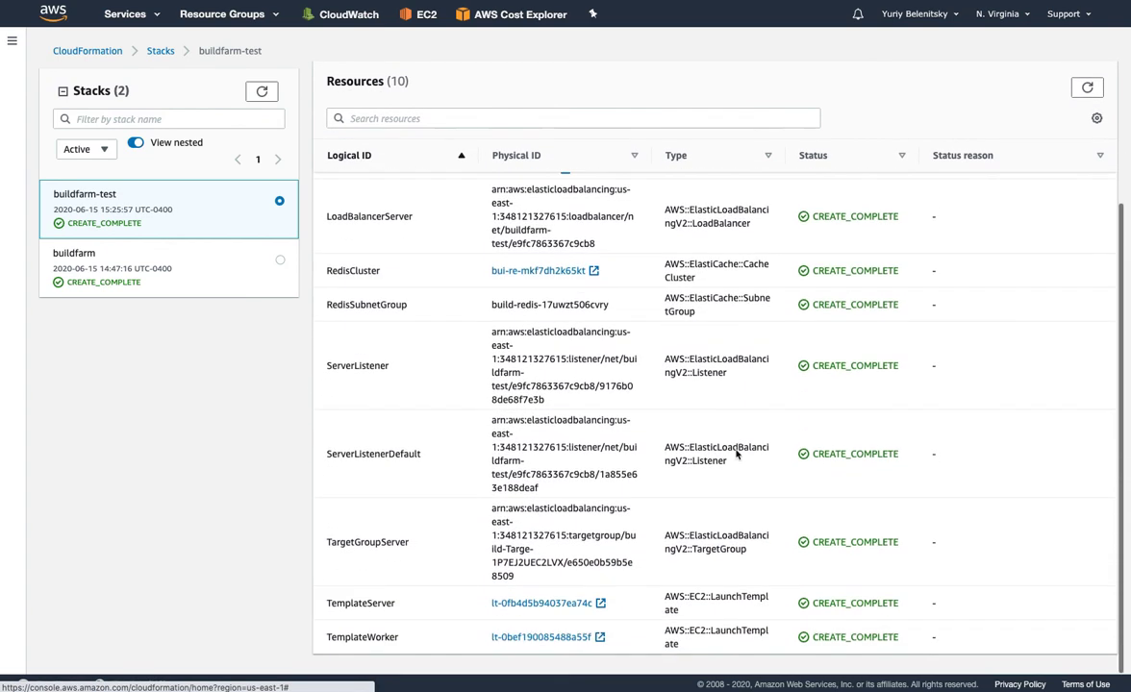
scroll(737, 454, "up", 4)
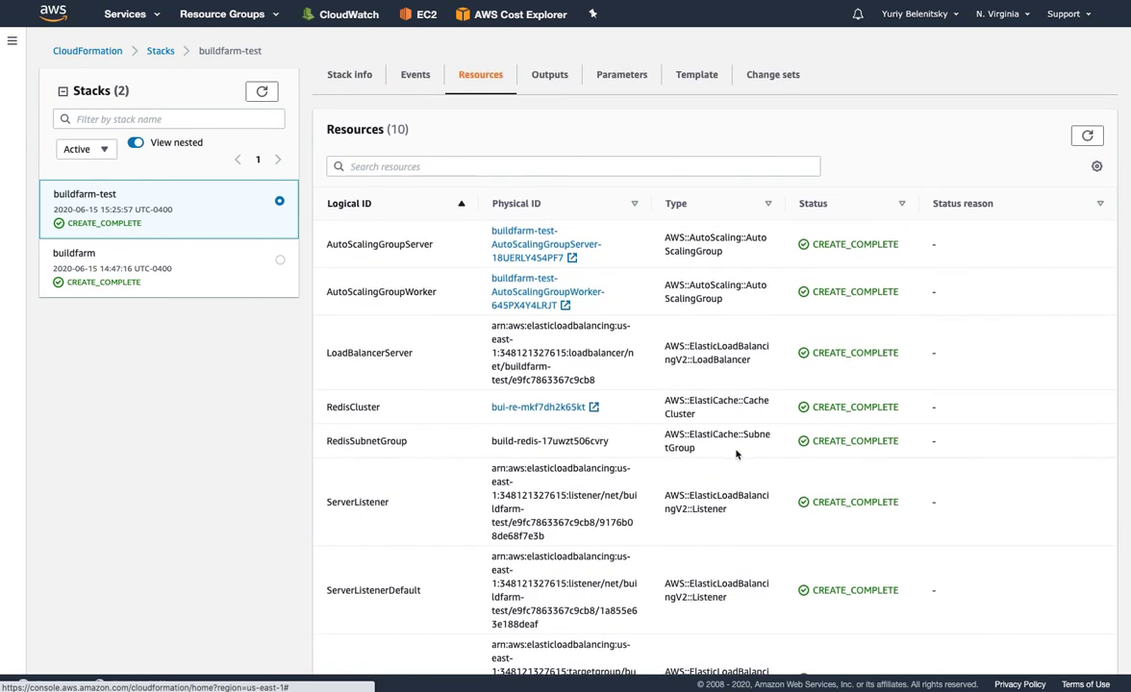
scroll(736, 454, "down", 3)
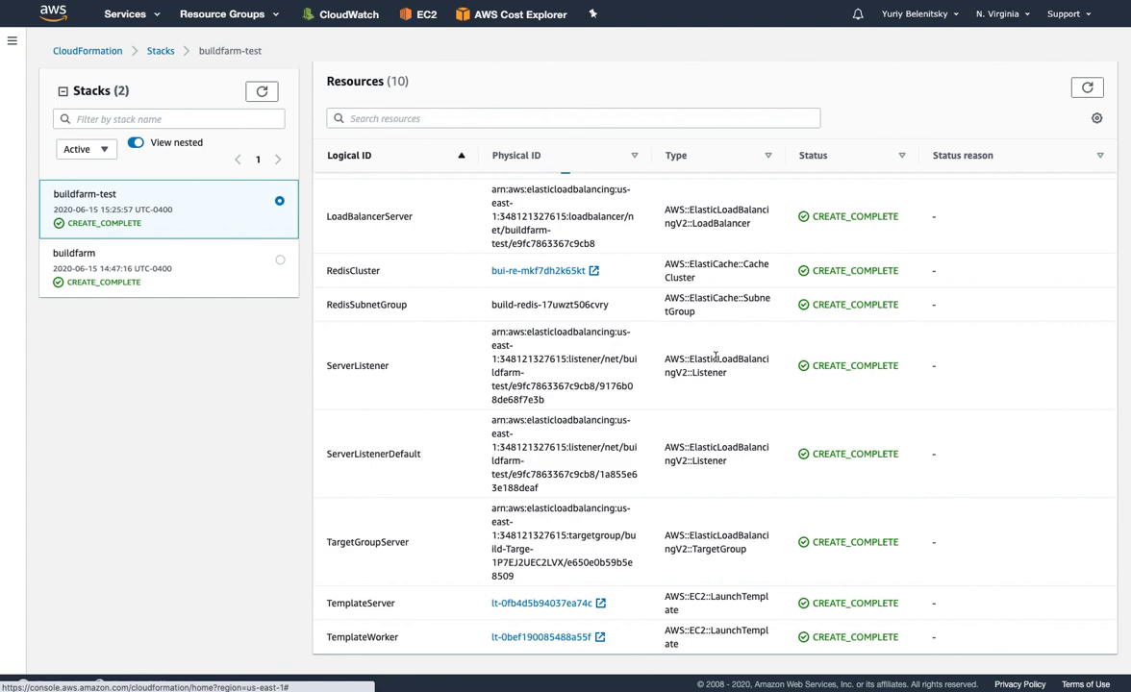
scroll(593, 408, "up", 3)
scroll(593, 403, "up", 2)
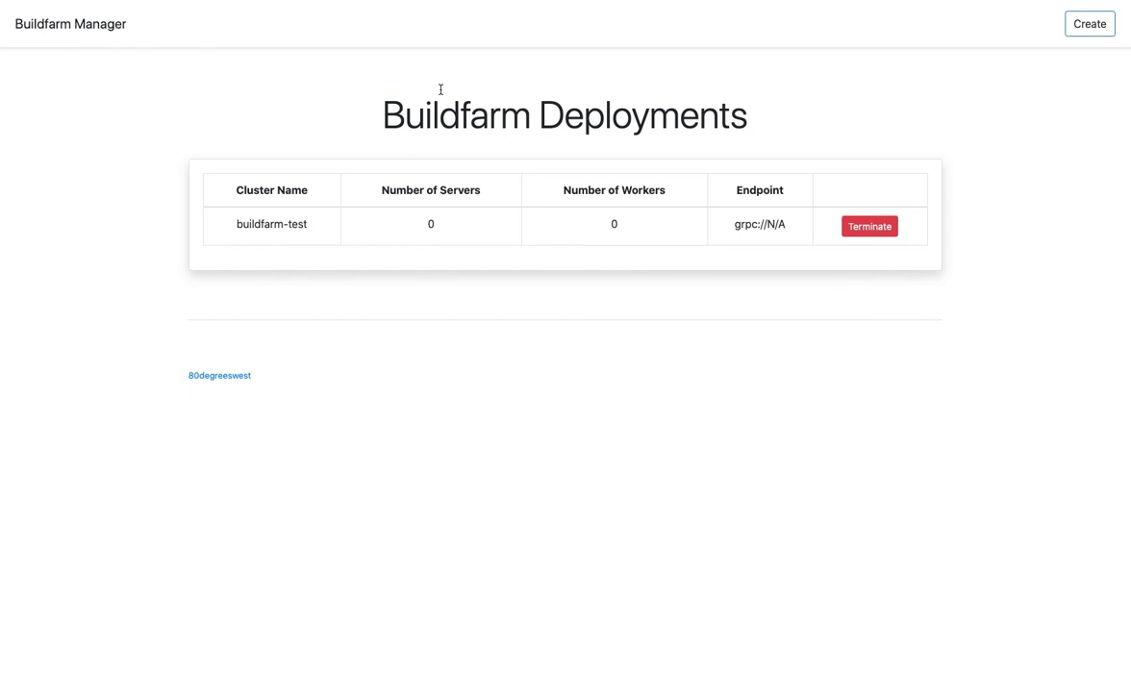
Step: Reload the deployments in Buildfarm Manager and select the full endpoint address of the buildfarm-test cluster
key("super+r")
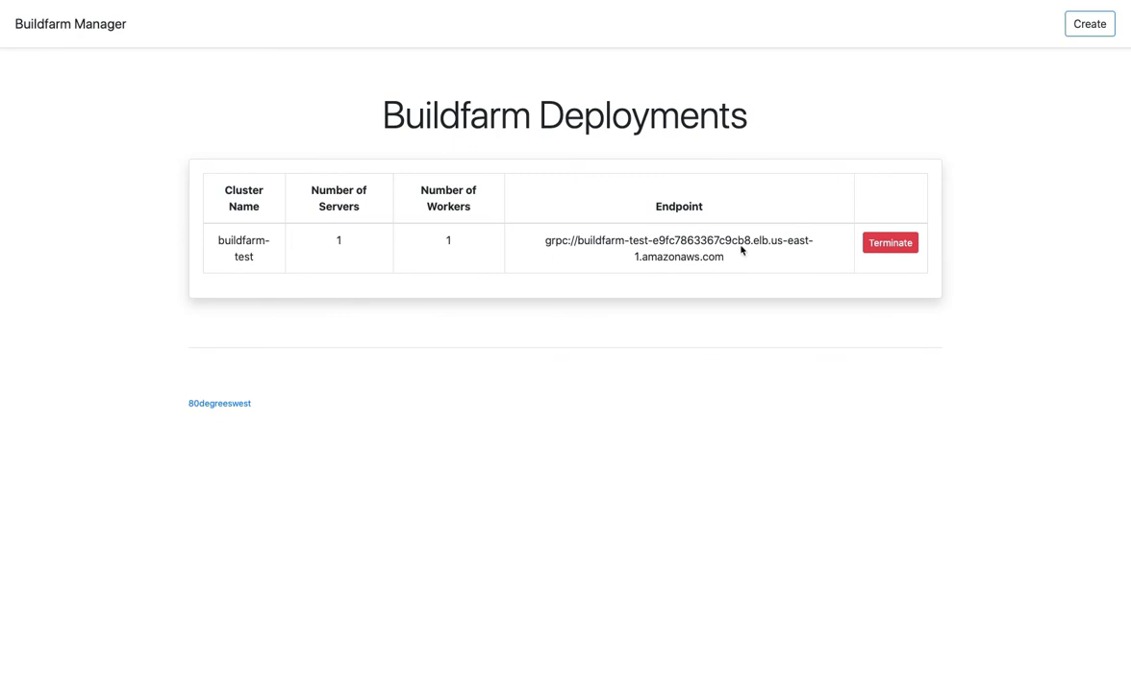
left_click_drag(724, 257, 541, 246)
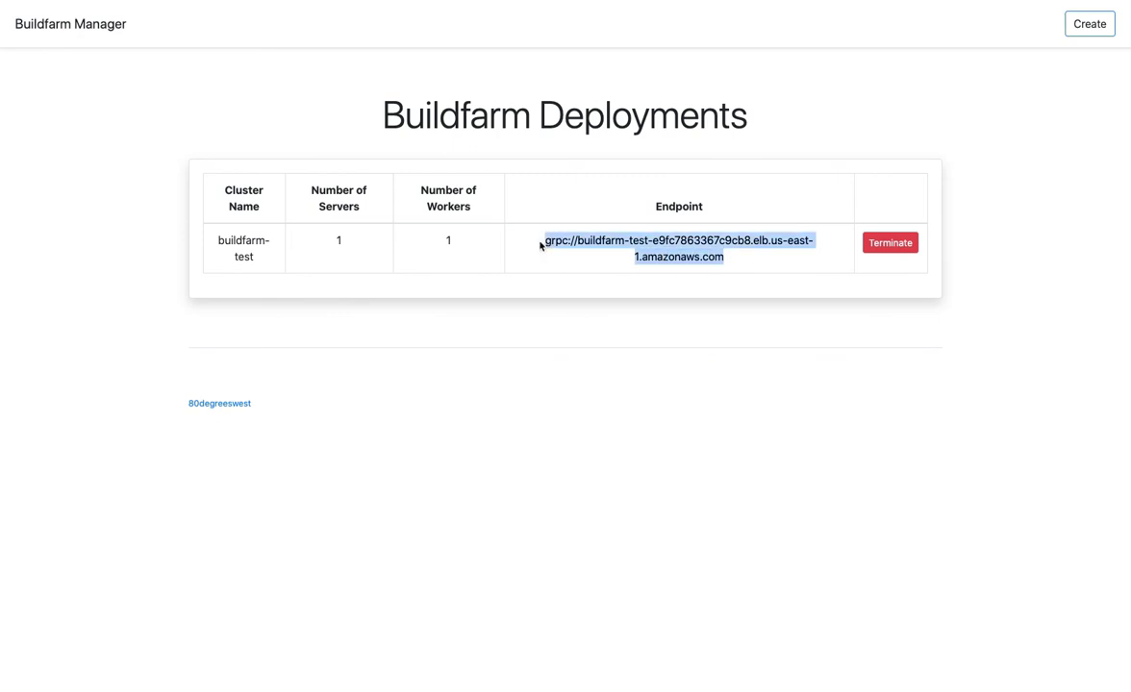